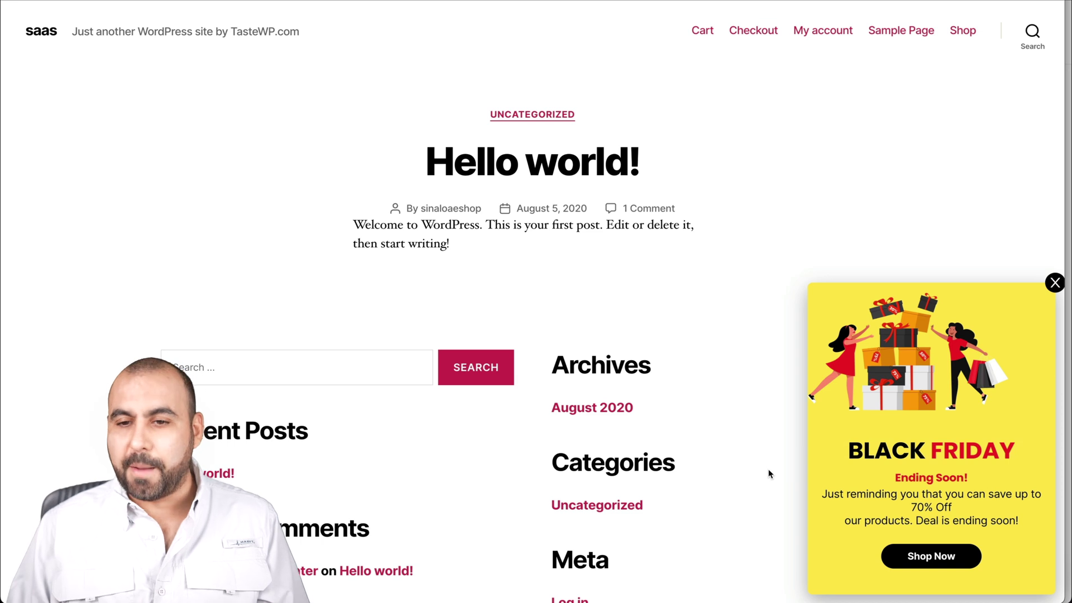
# Step: Close the Black Friday popup and go to the Shop page listing the 2 sale T-shirts
pyautogui.click(1055, 283)
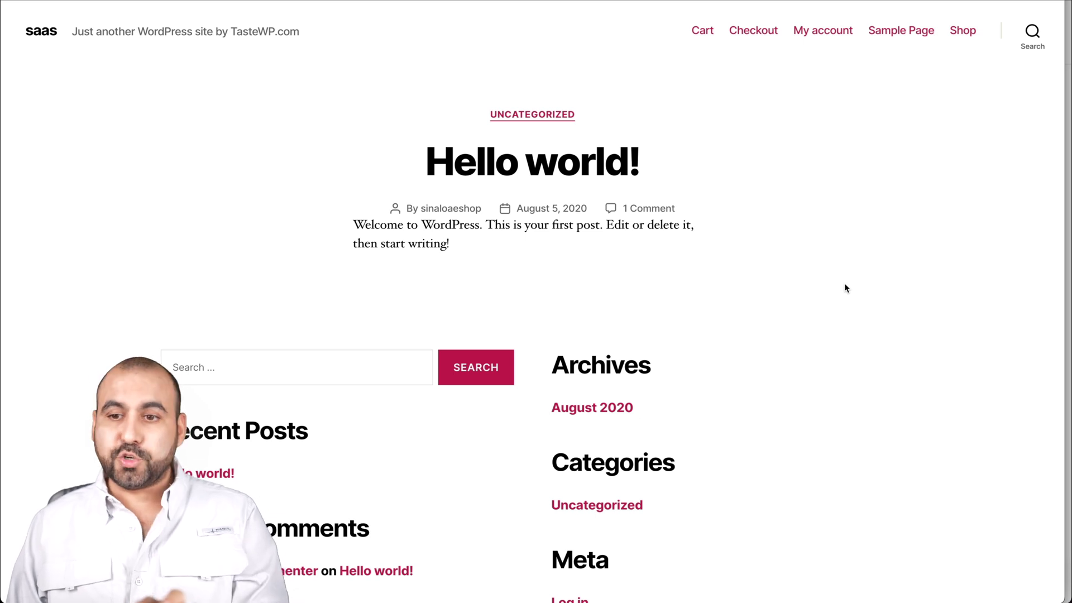
pyautogui.click(962, 31)
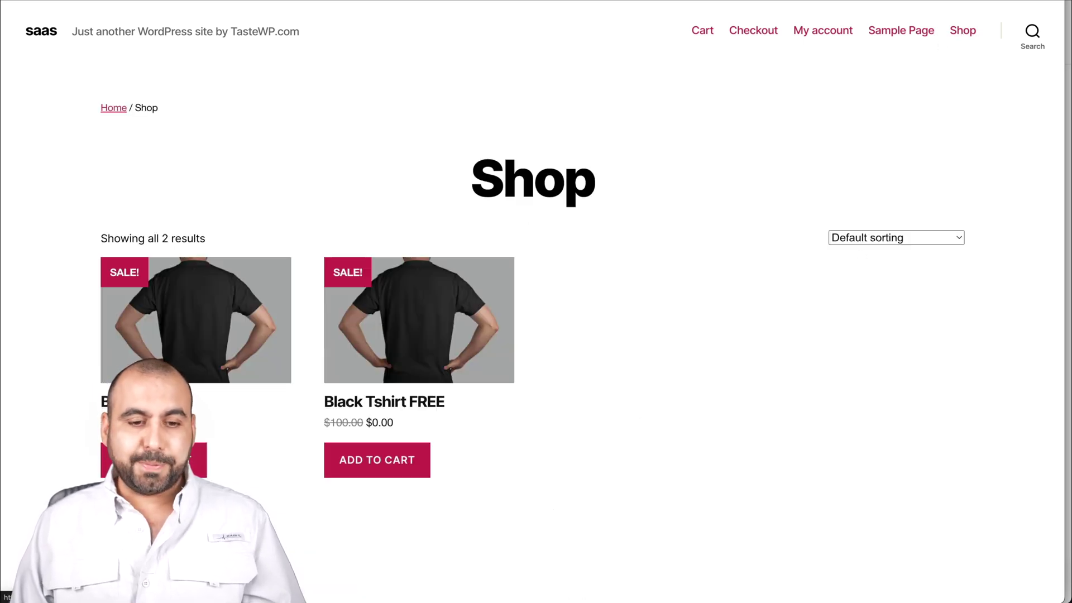
# Step: Open the Black Tshirt product page, select its CAMISA NEGRA title, and fire the 'Wait!' exit popup
pyautogui.click(203, 333)
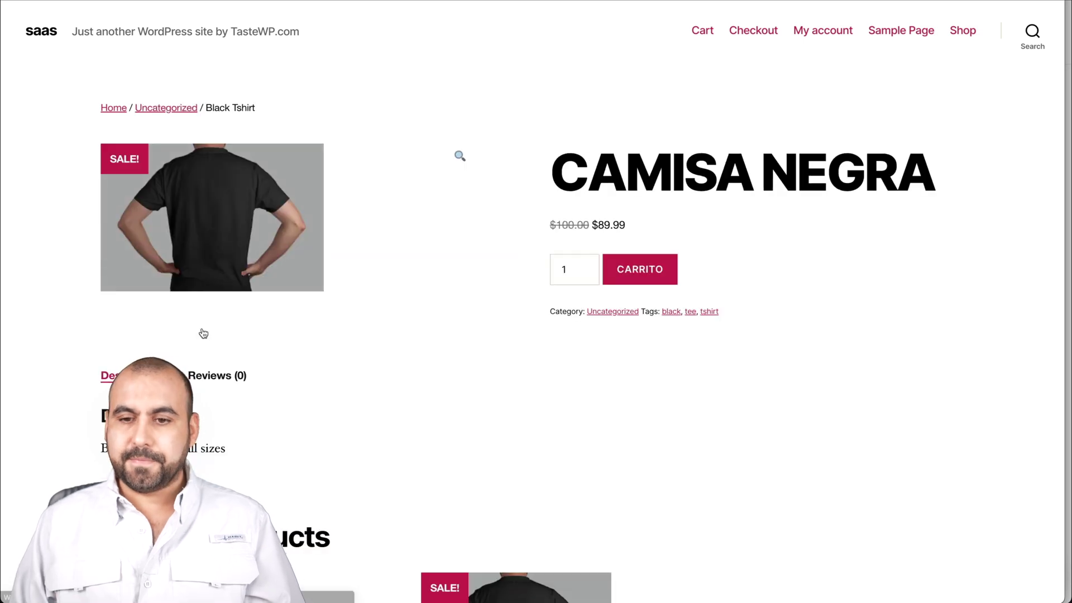
pyautogui.moveTo(550, 178); pyautogui.dragTo(907, 178)
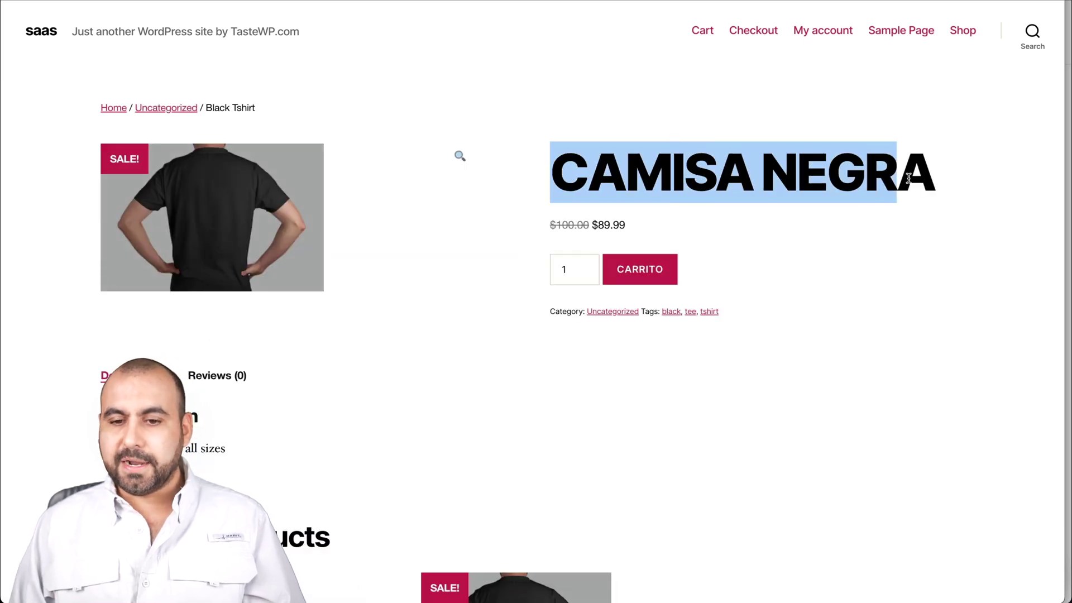
pyautogui.click(769, 274)
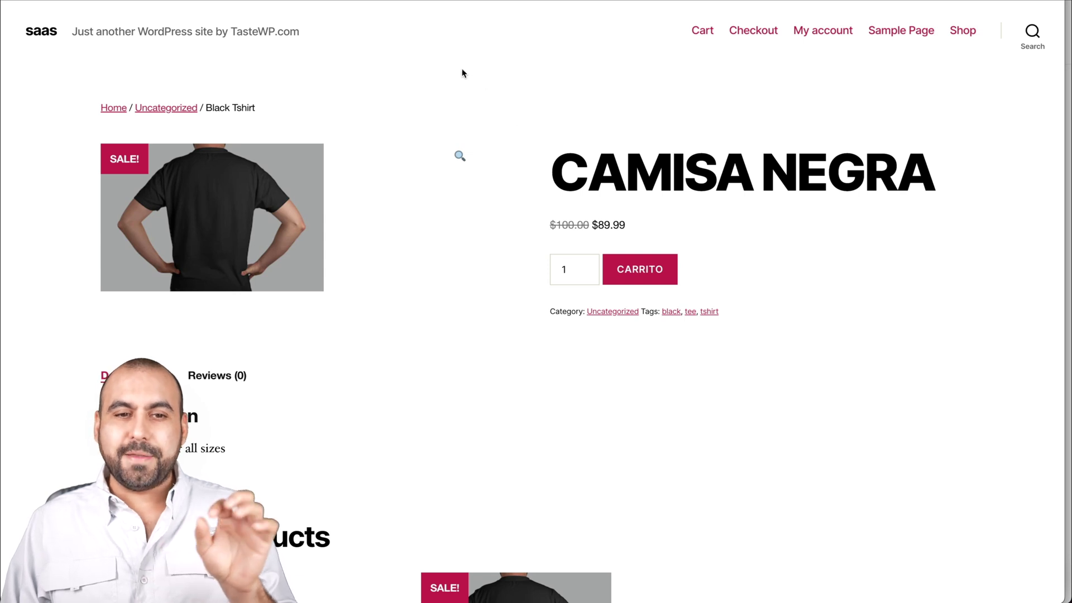
pyautogui.moveTo(397, 3)
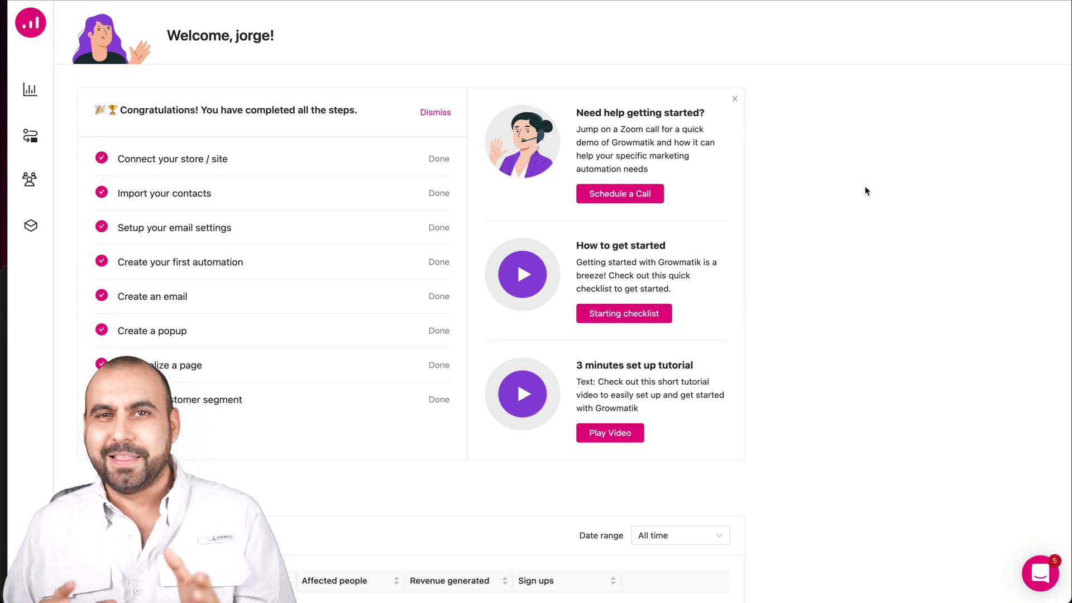
# Step: Open the Exit intent popup rule for editing and re-save its Exit Intent Promotion popup
pyautogui.click(30, 138)
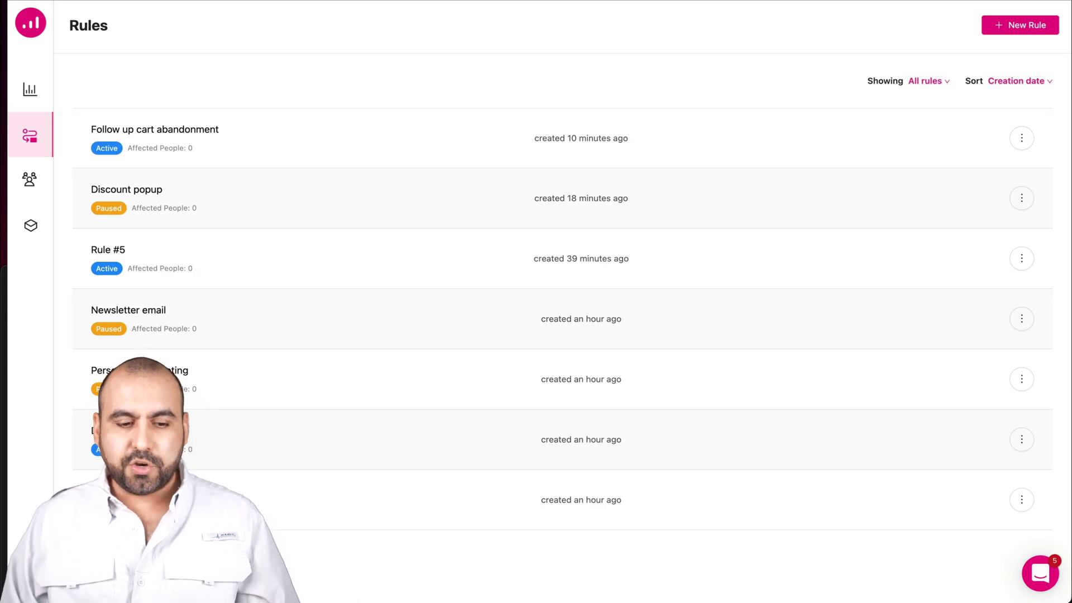
pyautogui.click(1020, 500)
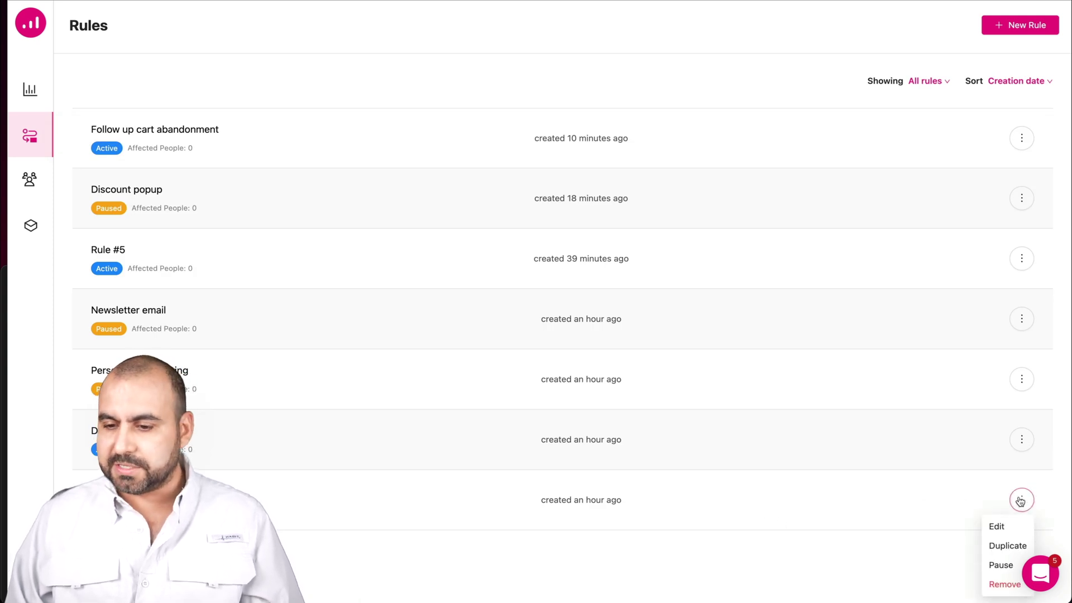
pyautogui.click(997, 524)
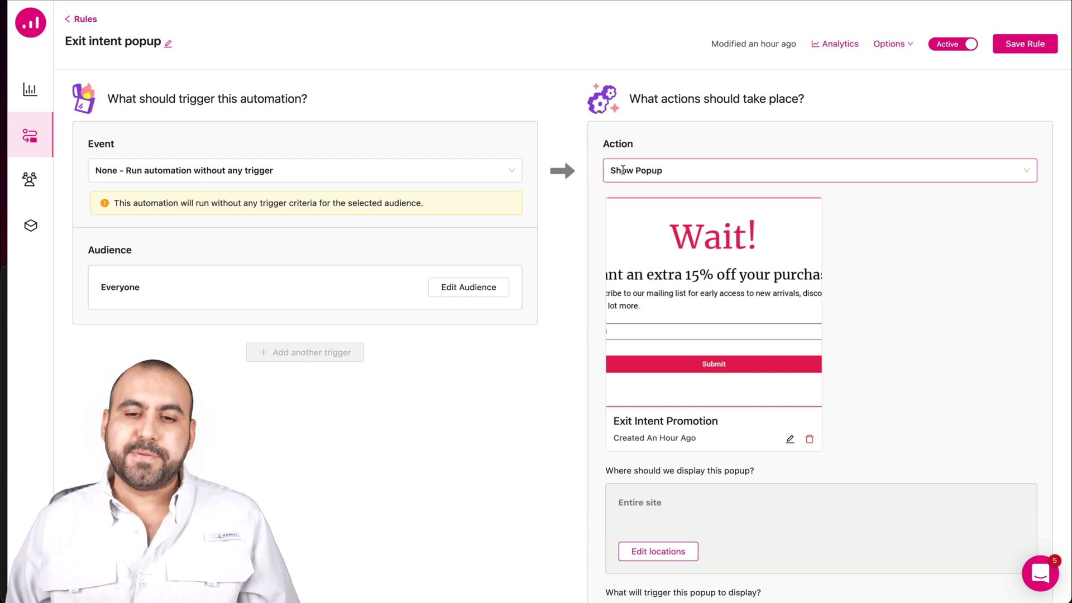
pyautogui.scroll(-1, 945, 297)
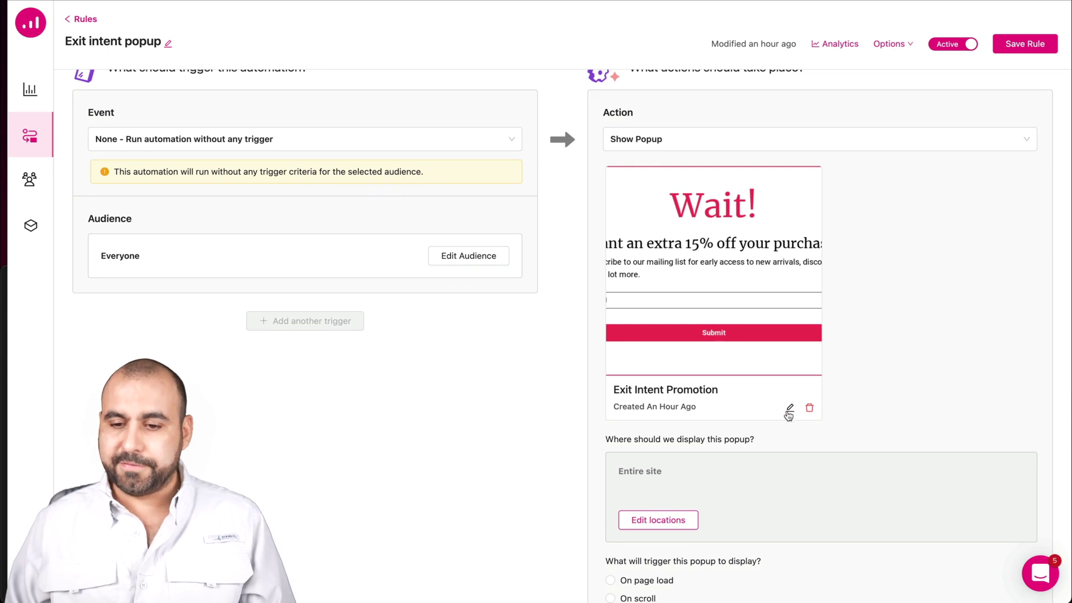
pyautogui.click(789, 408)
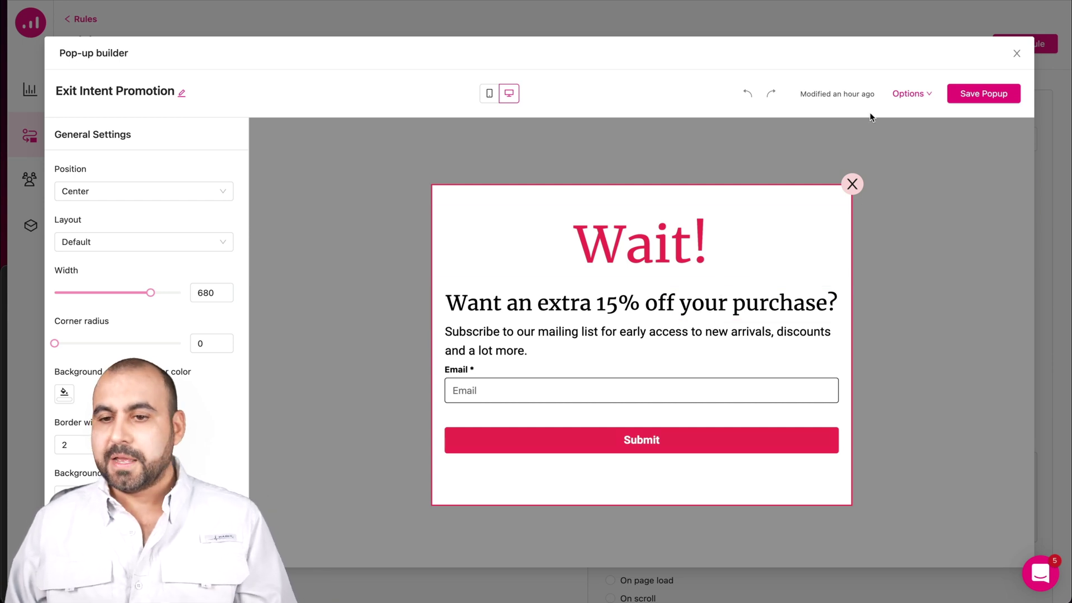
pyautogui.click(995, 94)
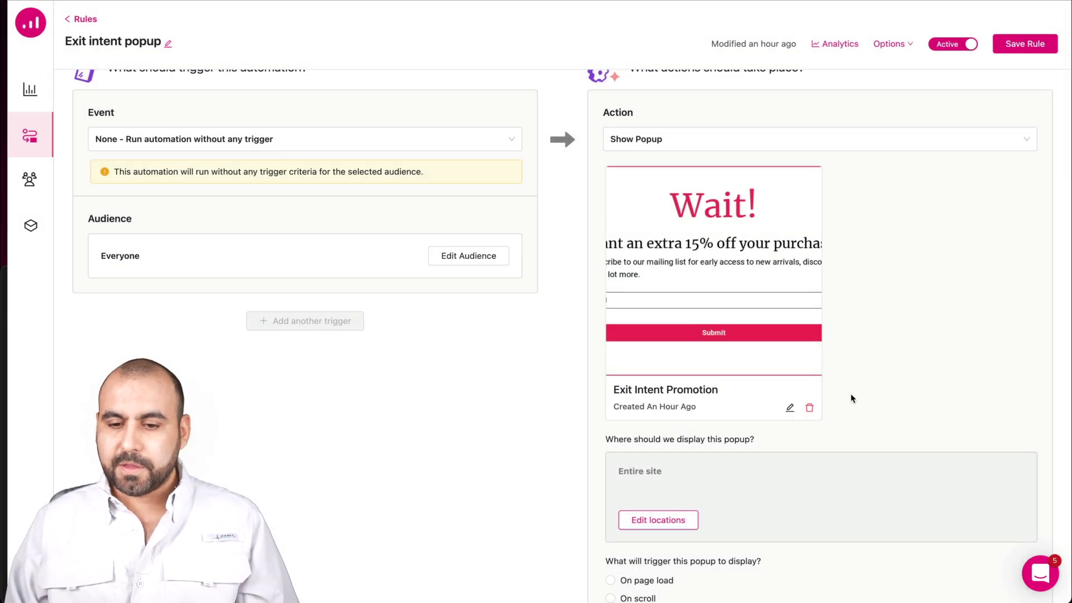
# Step: Bring up the popup's display location types, currently set to Entire site
pyautogui.scroll(-5, 851, 394)
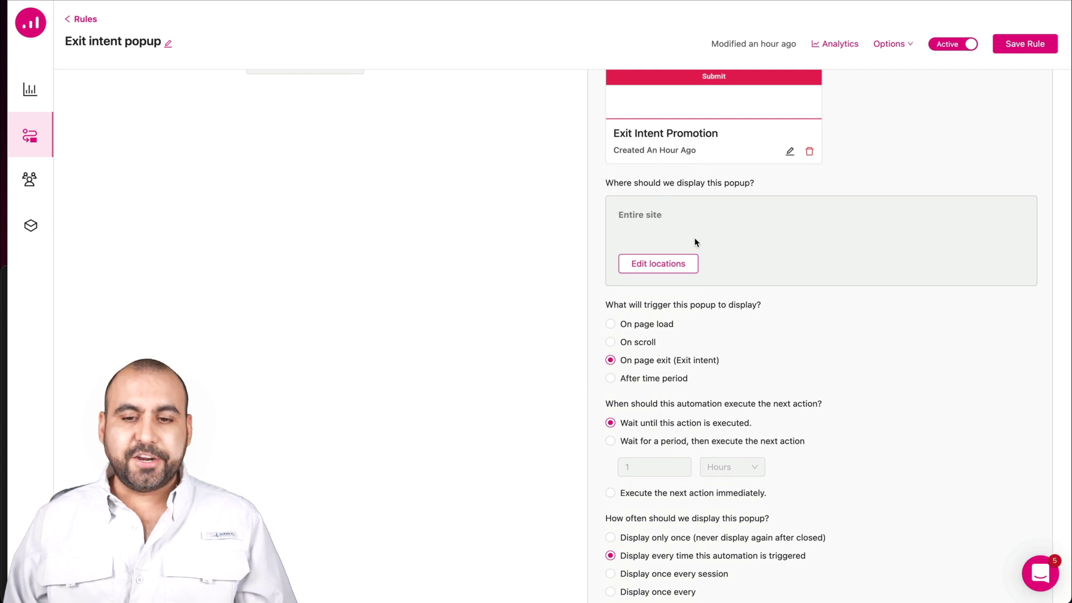
pyautogui.click(674, 264)
pyautogui.click(492, 149)
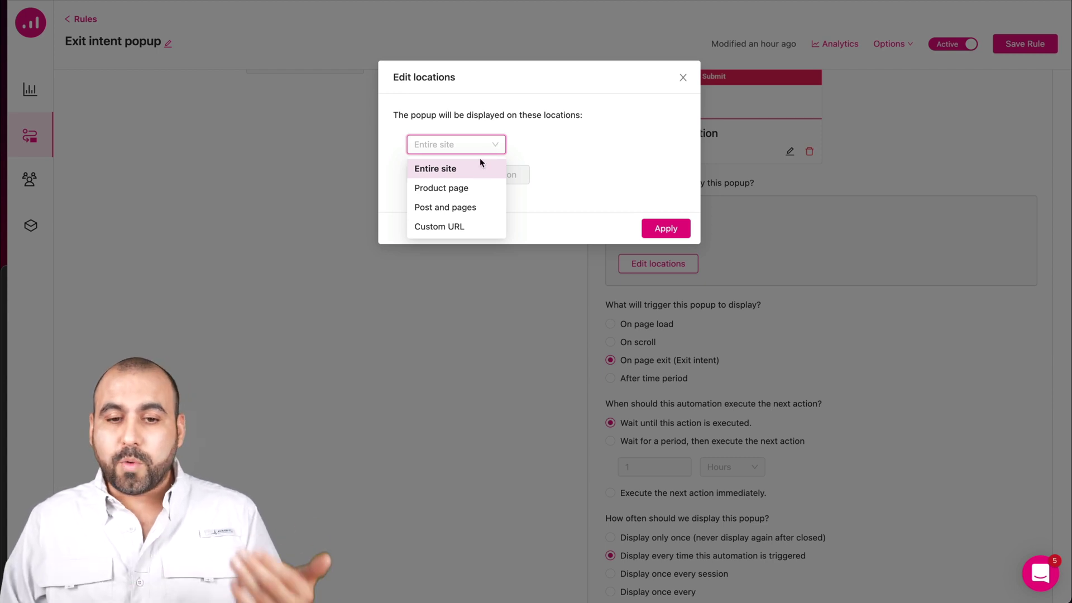
# Step: Pick Product page > Black Tshirt as the popup location, then close the dialog without applying
pyautogui.click(470, 187)
pyautogui.click(593, 146)
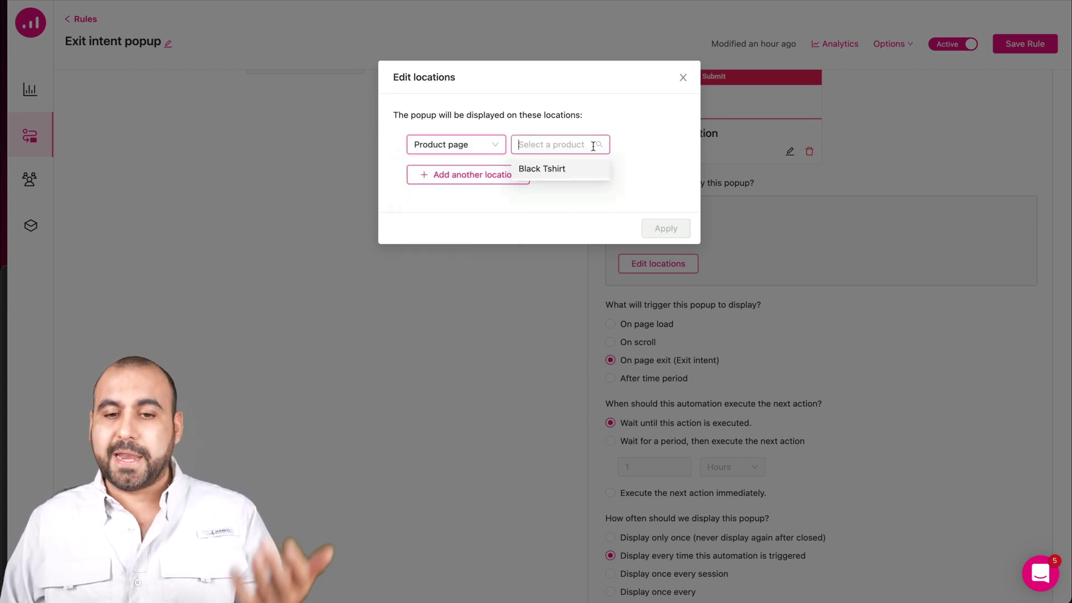
pyautogui.click(591, 169)
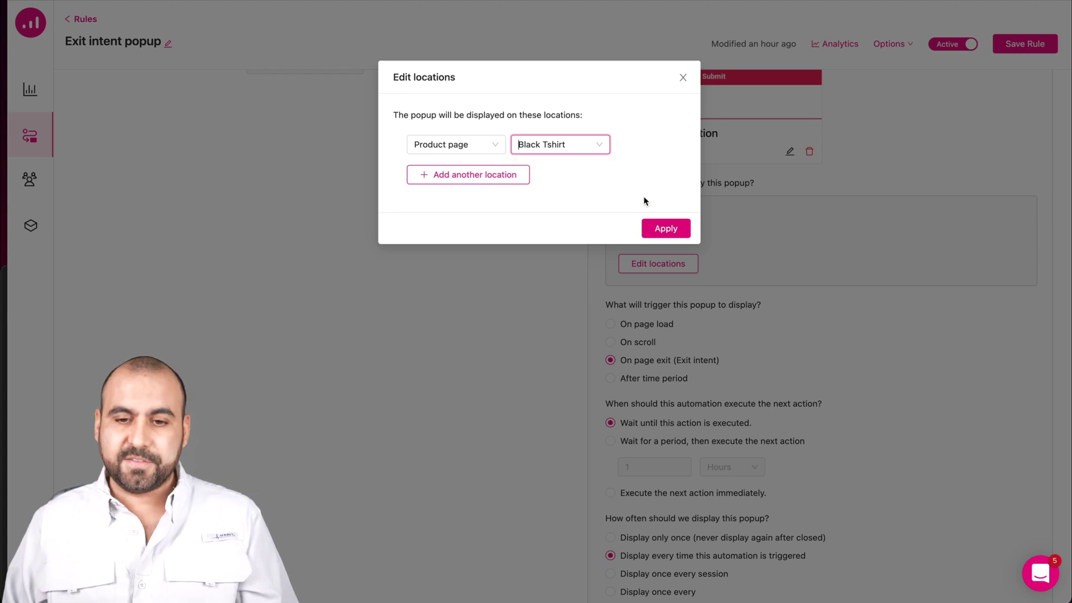
pyautogui.click(682, 77)
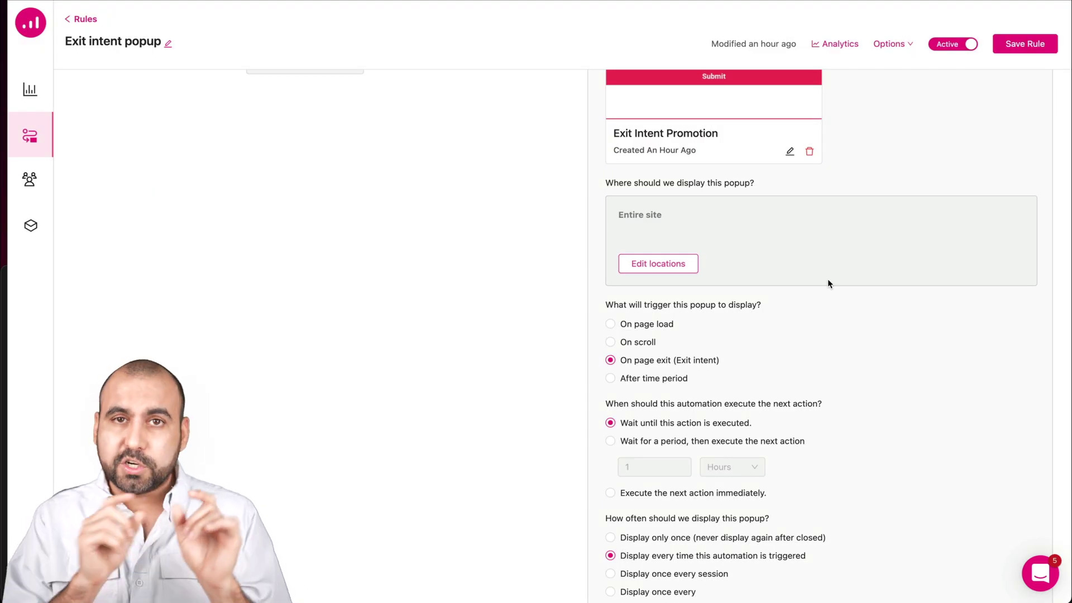
# Step: Set the popup to display once every 1 hour, then leave the rule unsaved for the Rules list
pyautogui.scroll(-2, 827, 279)
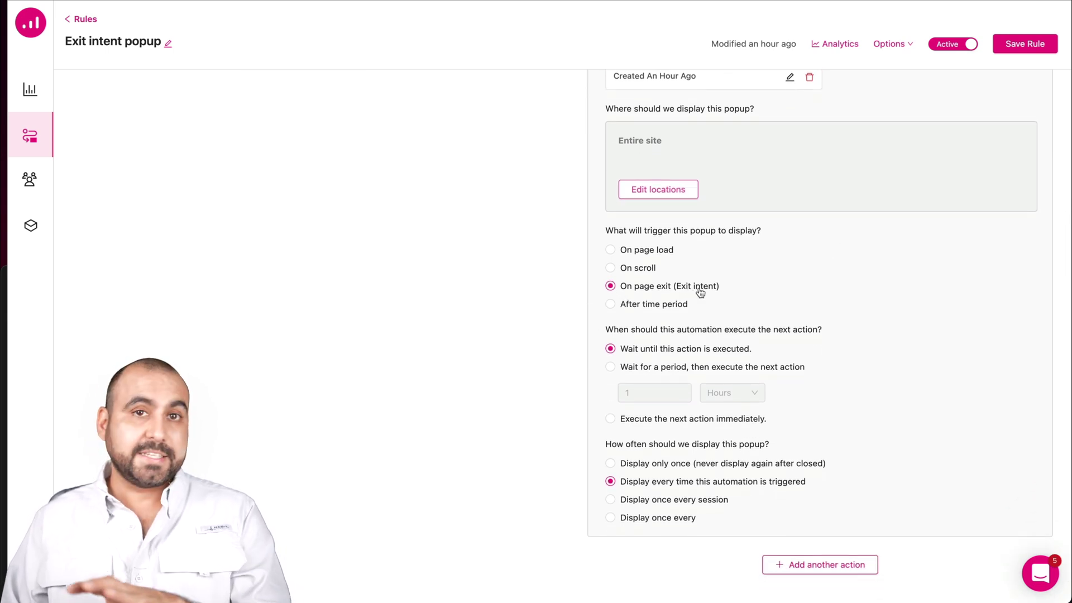
pyautogui.scroll(-1, 700, 291)
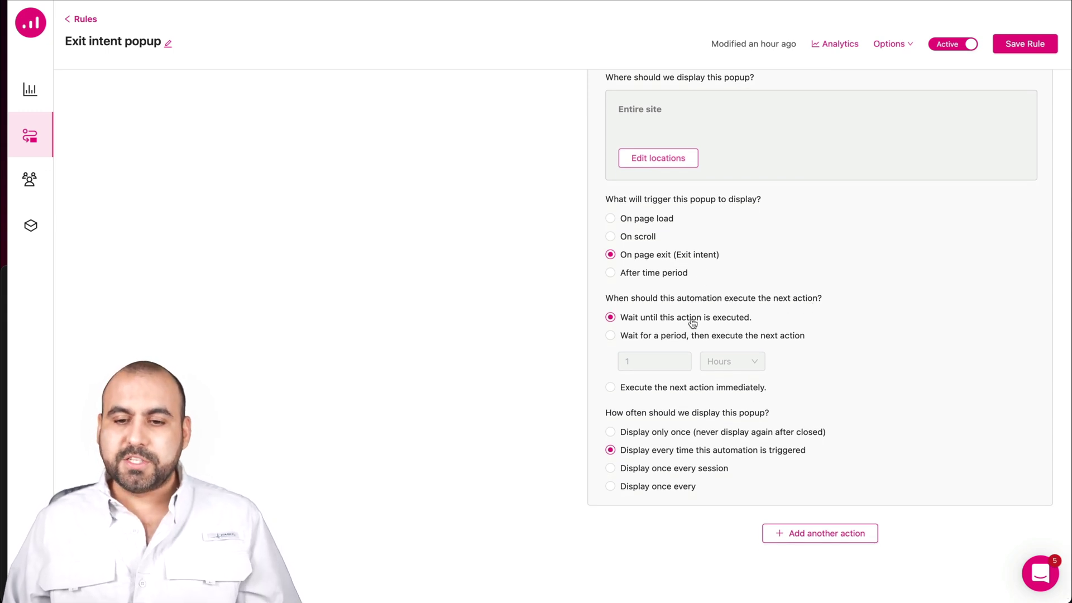
pyautogui.scroll(-1, 731, 332)
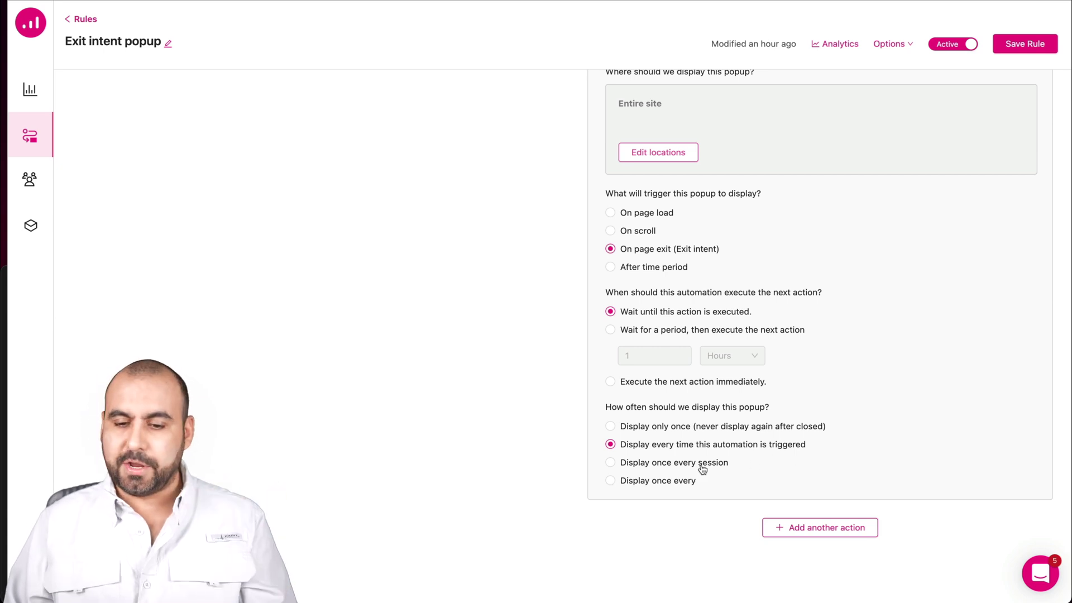
pyautogui.click(677, 480)
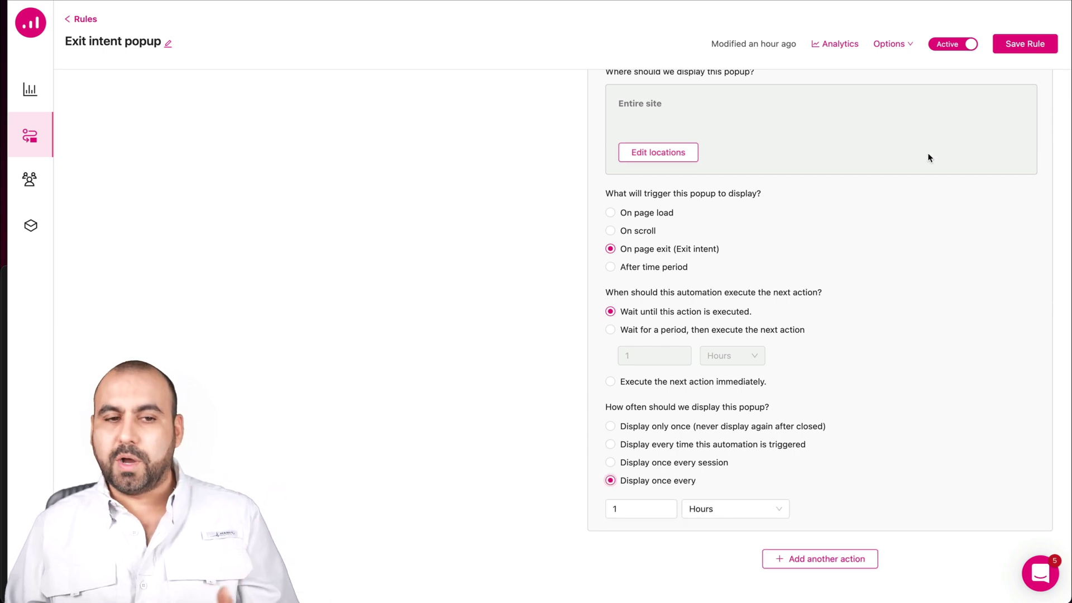
pyautogui.click(30, 135)
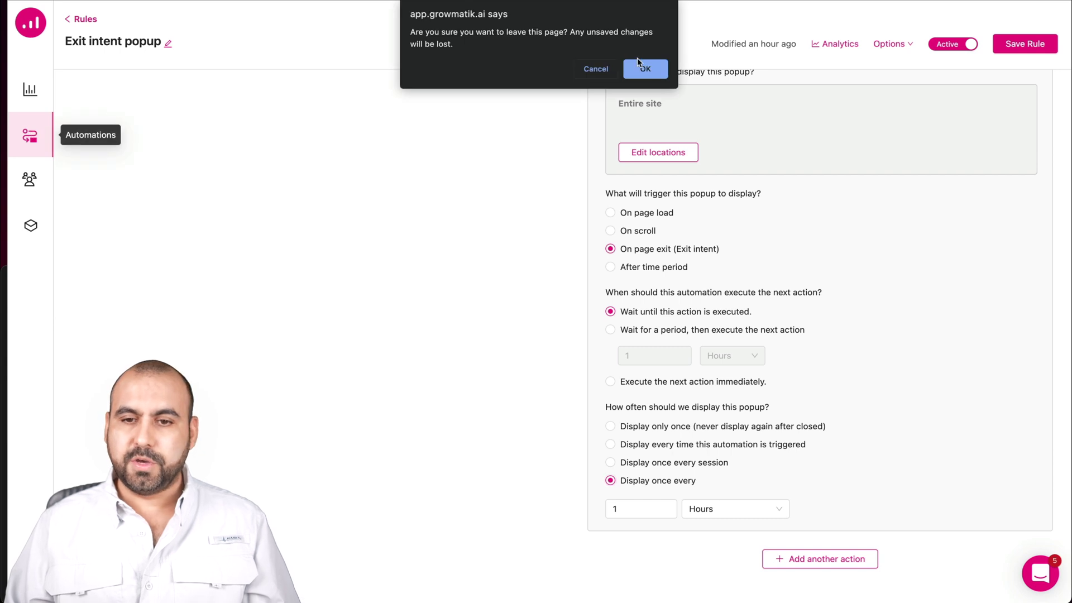
pyautogui.click(645, 68)
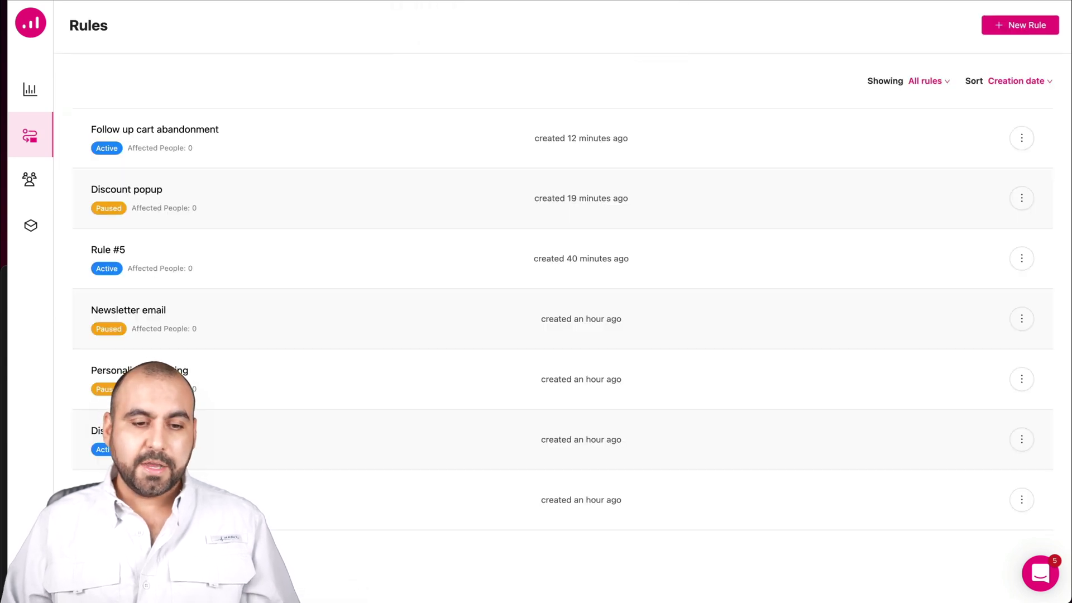
pyautogui.click(1021, 439)
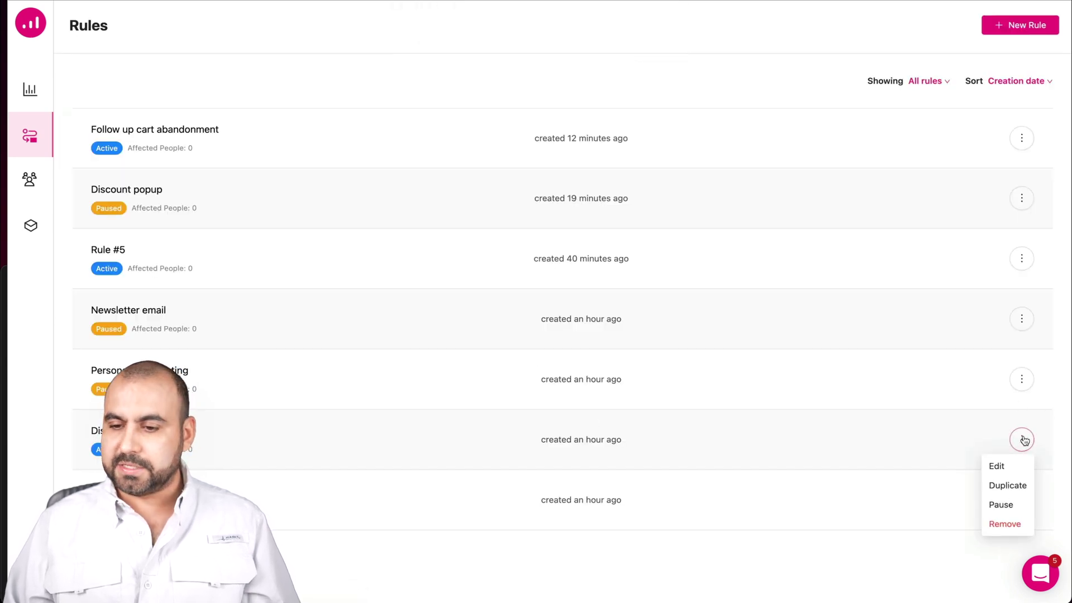
pyautogui.click(1002, 461)
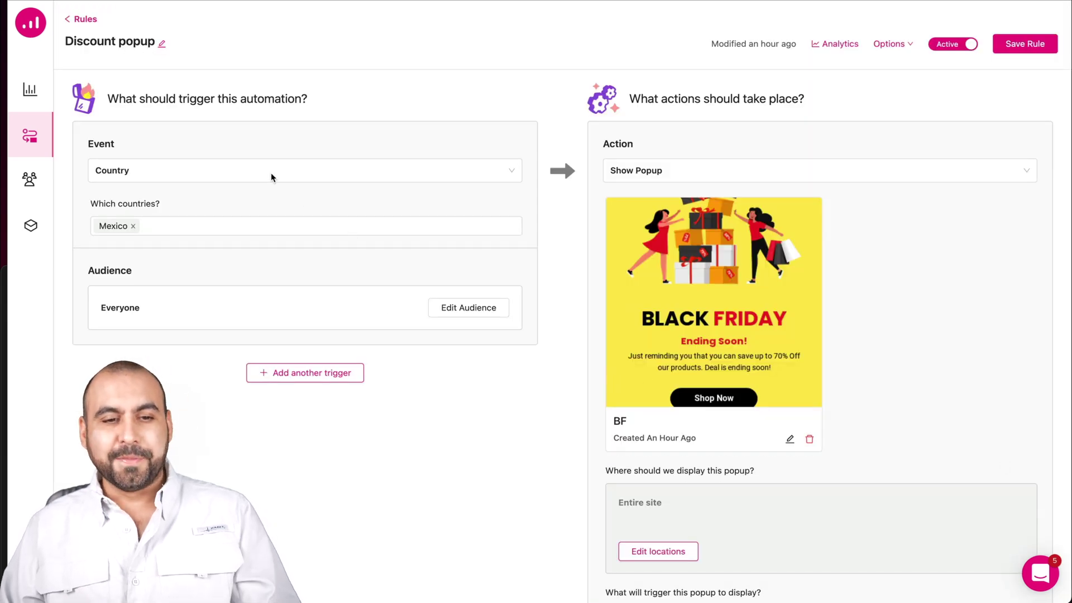
pyautogui.click(215, 168)
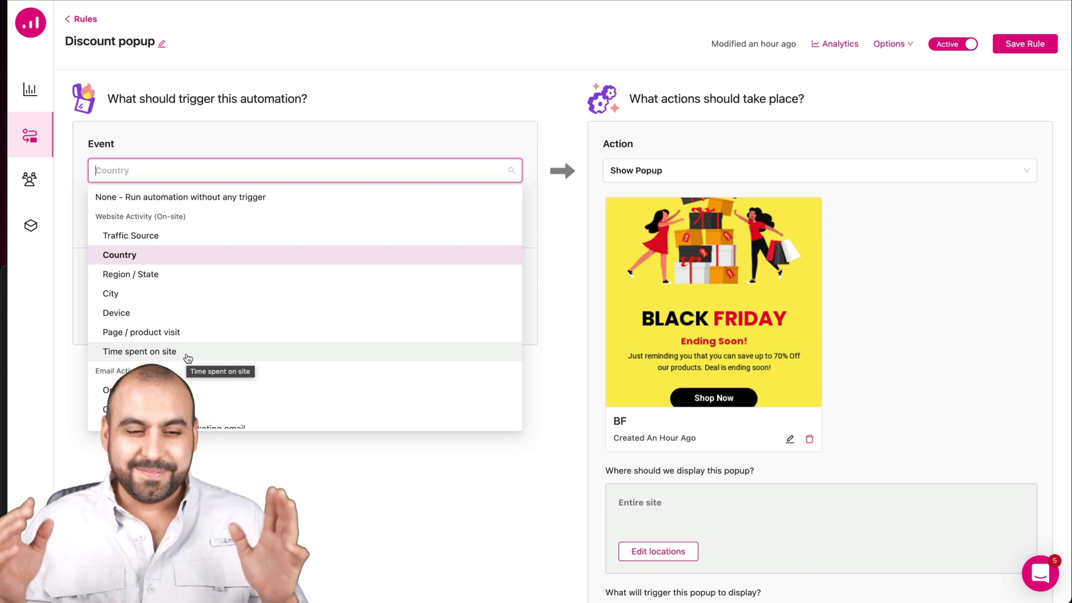
pyautogui.scroll(-5, 217, 367)
pyautogui.scroll(3, 216, 370)
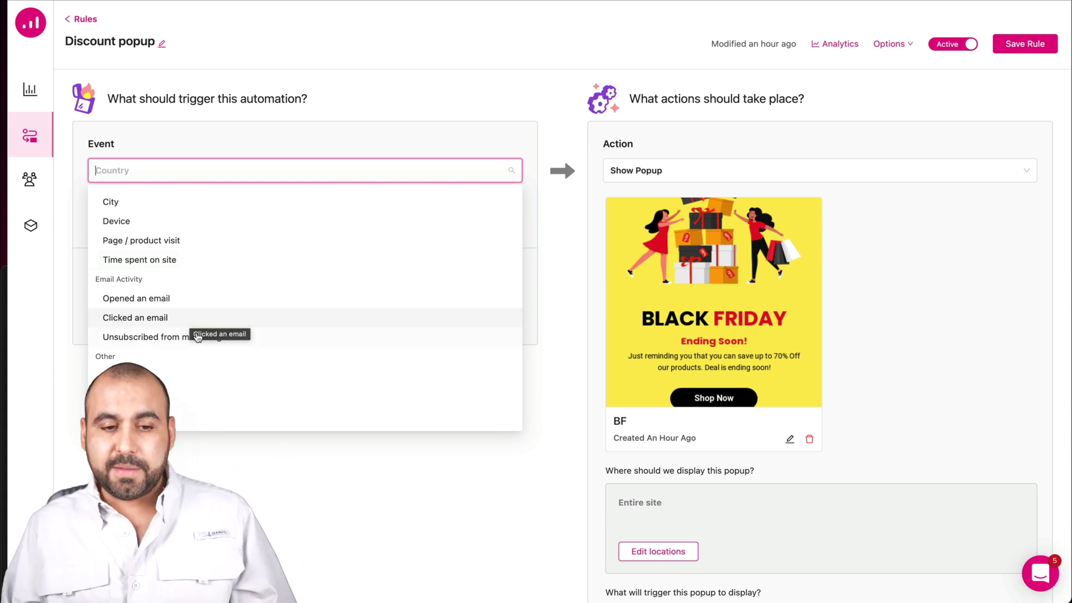
pyautogui.scroll(-2, 240, 345)
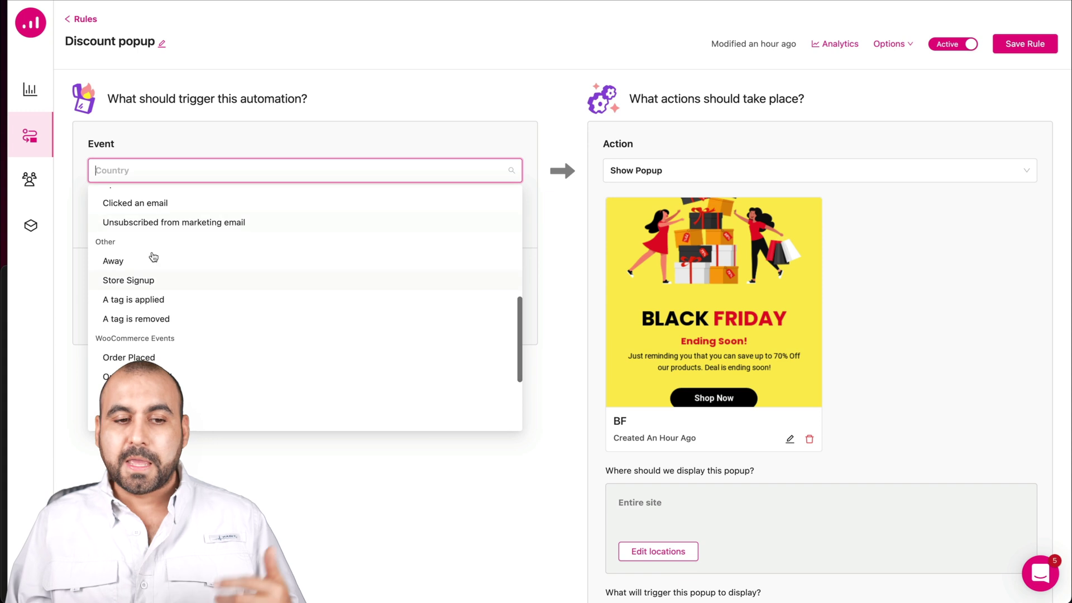
pyautogui.scroll(-2, 203, 294)
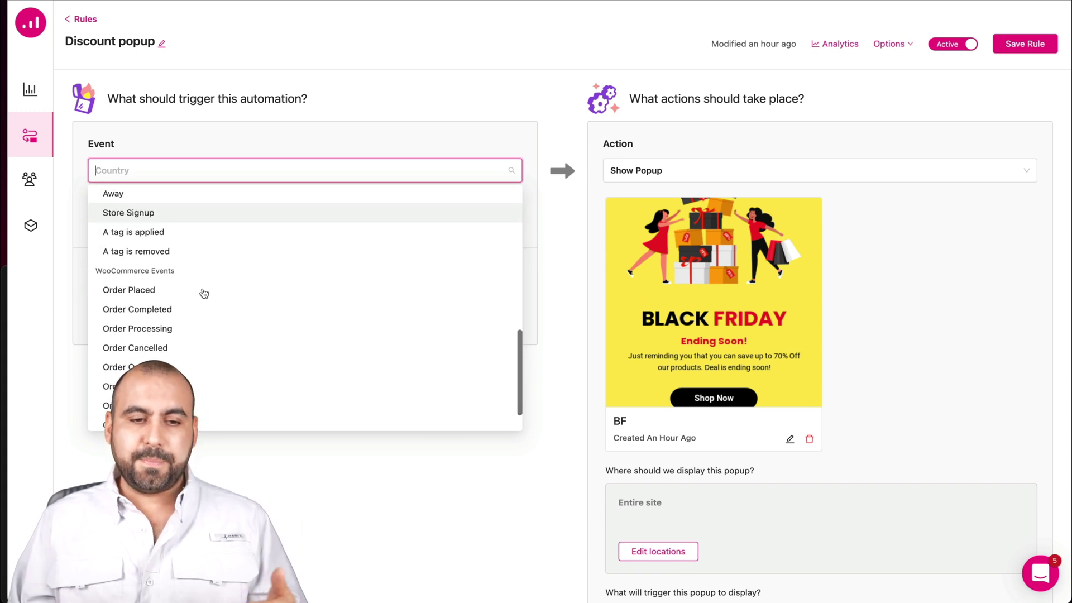
pyautogui.click(303, 502)
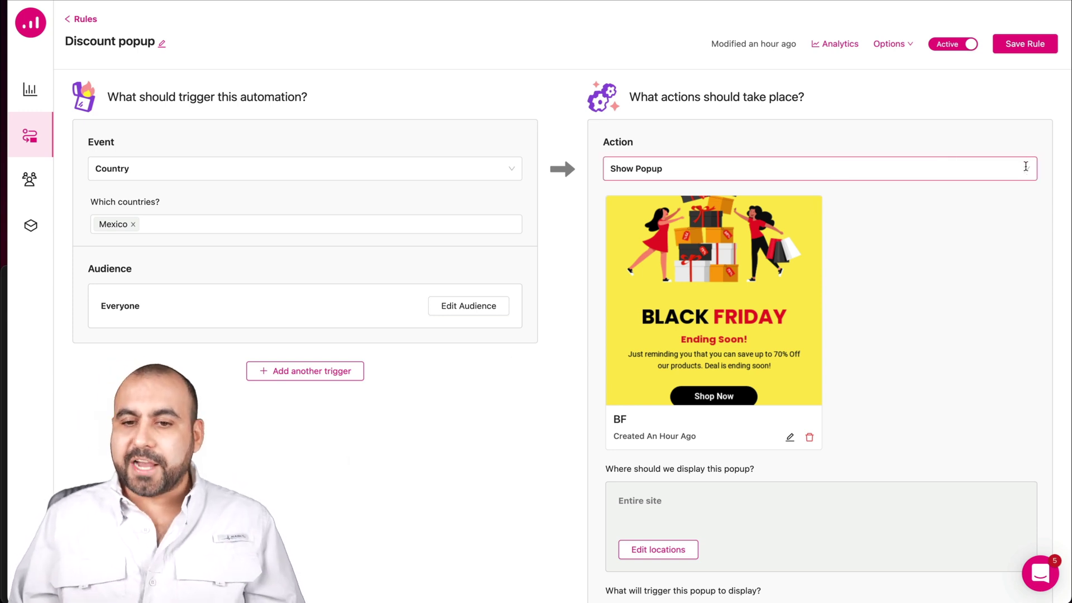
pyautogui.click(1025, 168)
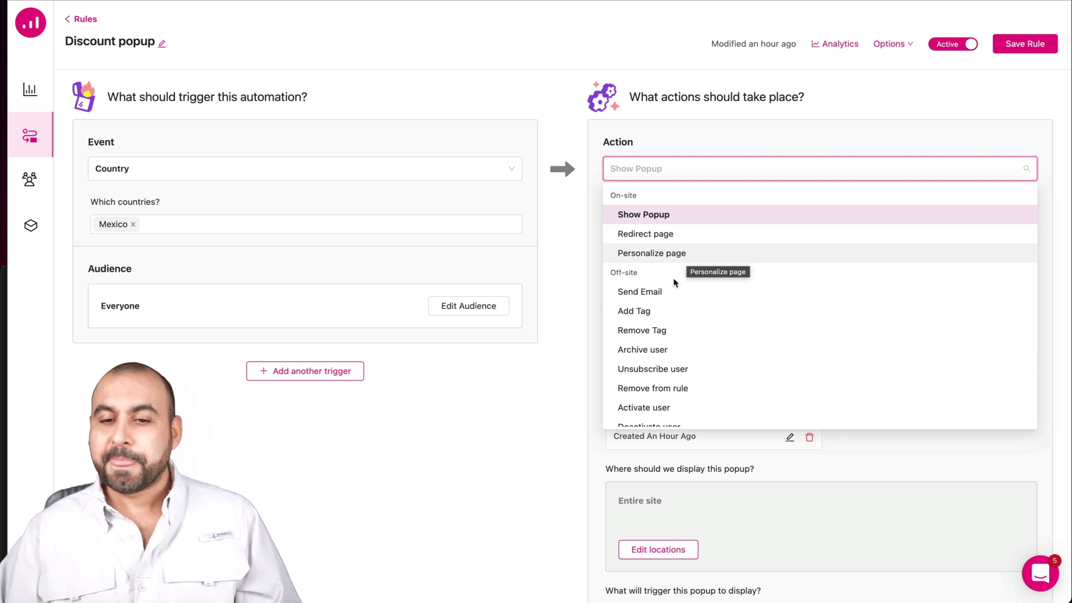
pyautogui.scroll(-1, 699, 288)
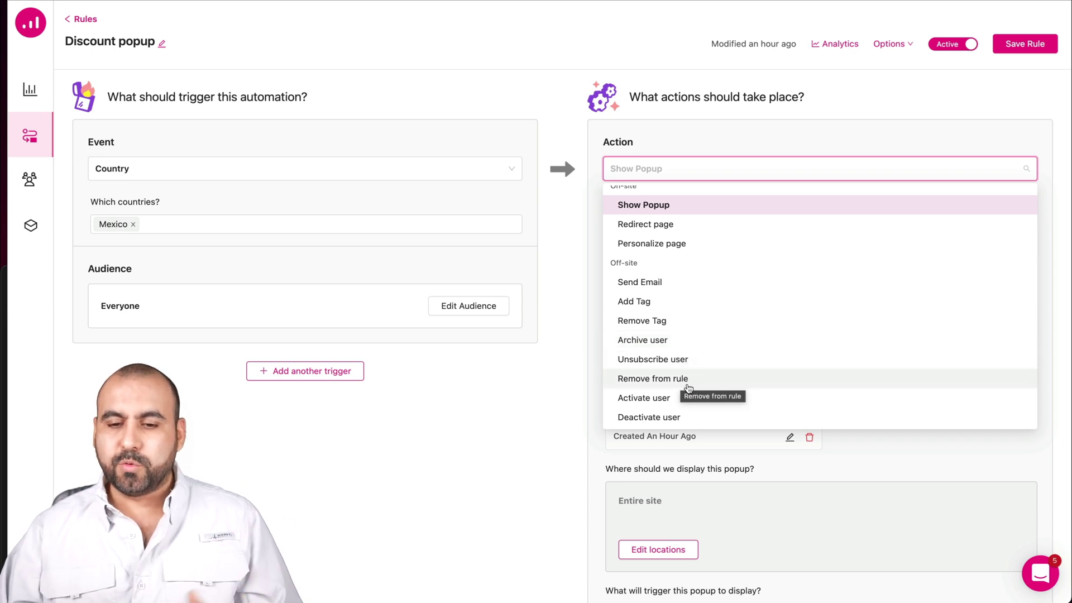
pyautogui.click(577, 474)
# Step: Below the Show Popup options, add an empty second action joined by AND
pyautogui.scroll(-2, 577, 474)
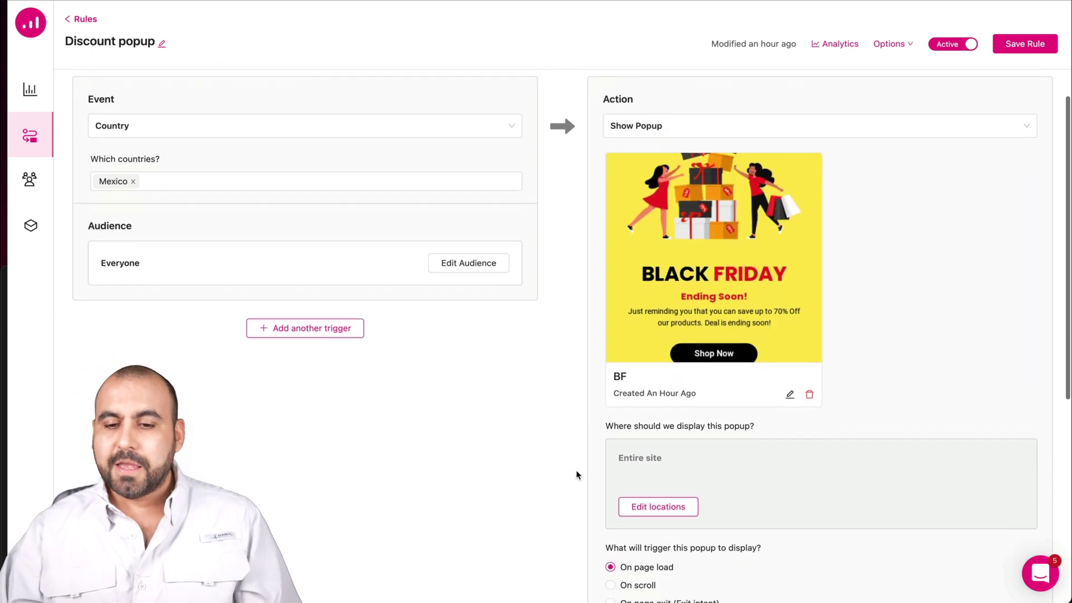
pyautogui.scroll(-5, 727, 280)
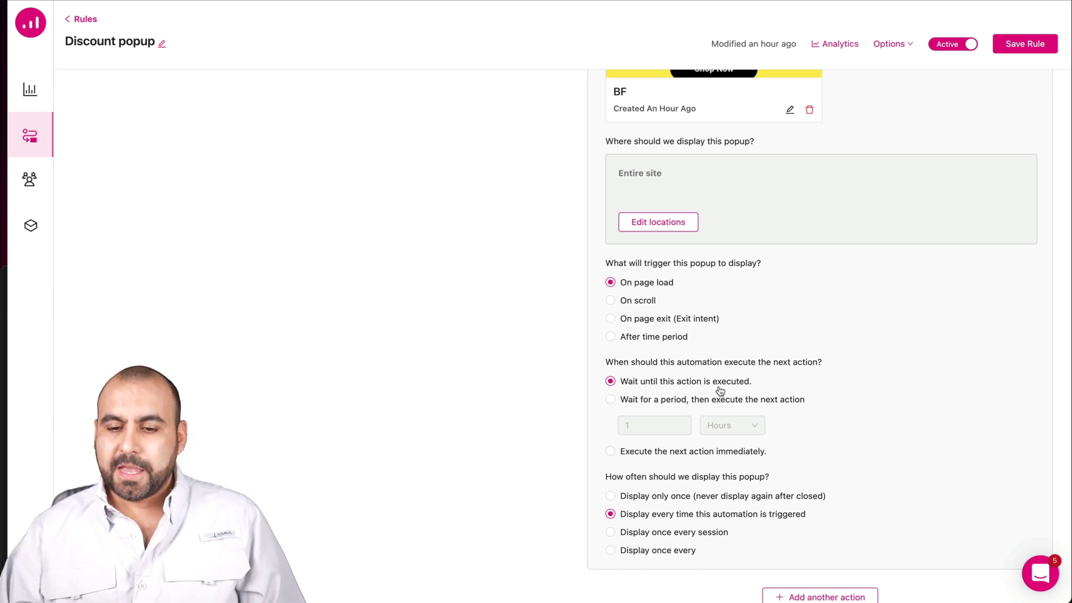
pyautogui.scroll(-2, 720, 385)
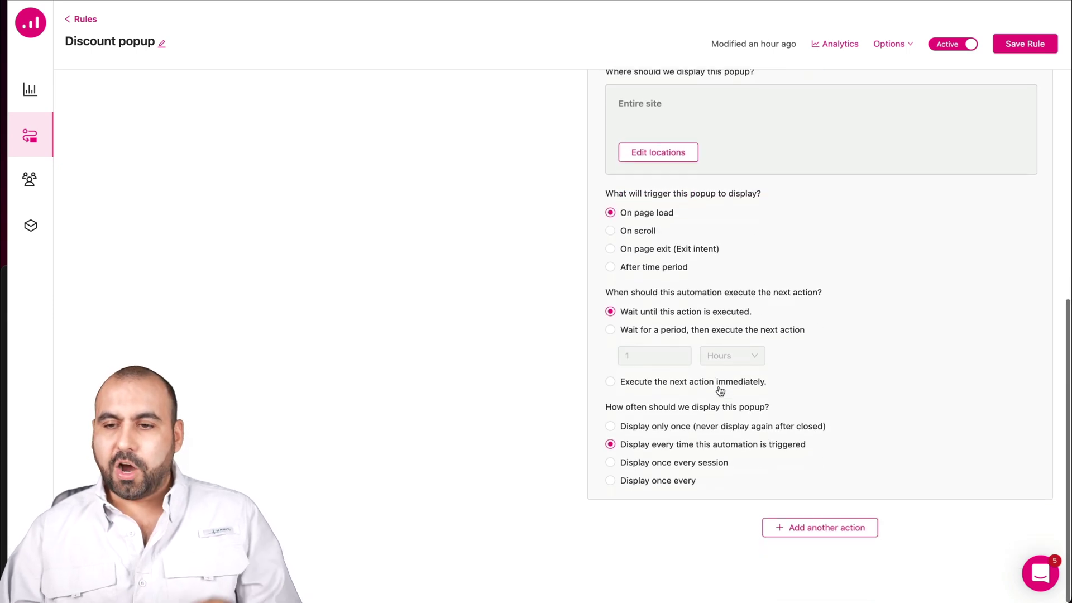
pyautogui.click(788, 529)
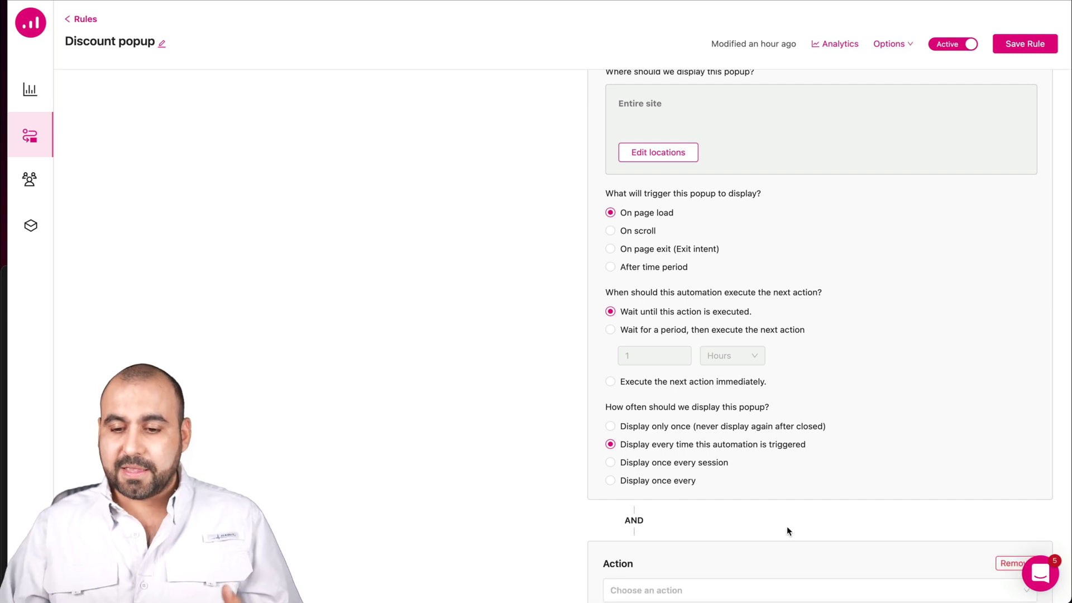
pyautogui.scroll(15, 780, 506)
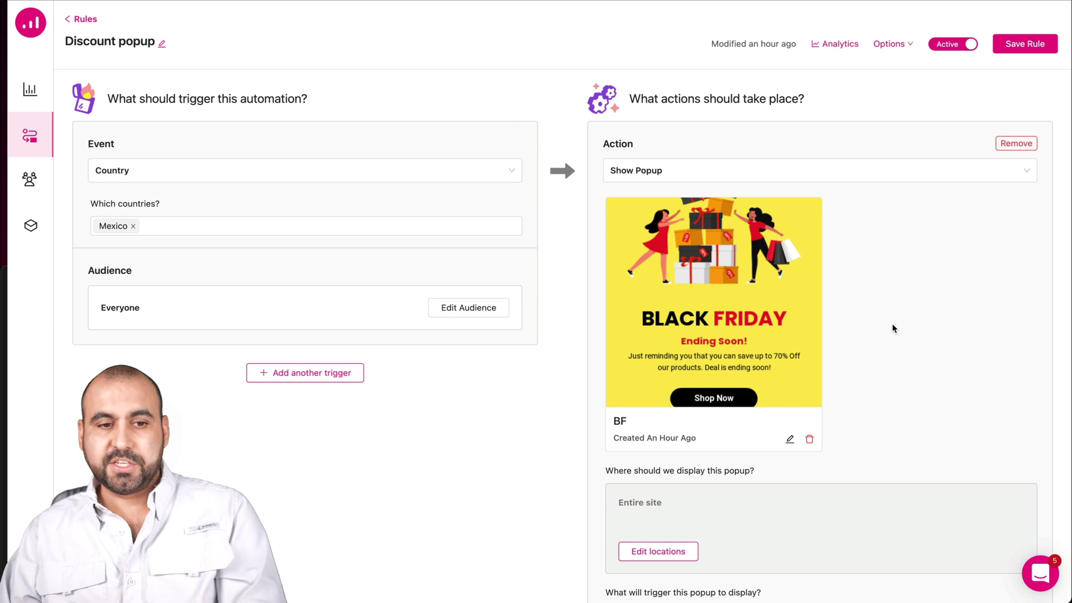
# Step: Search 'arg' and add Argentina to the trigger countries alongside Mexico
pyautogui.click(175, 224)
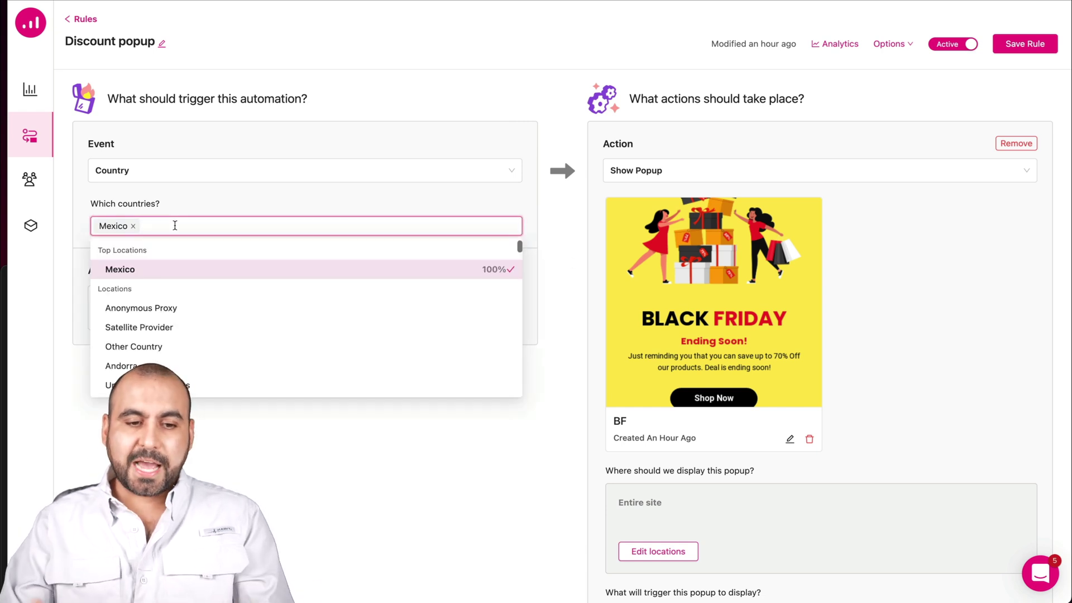
pyautogui.write('arg')
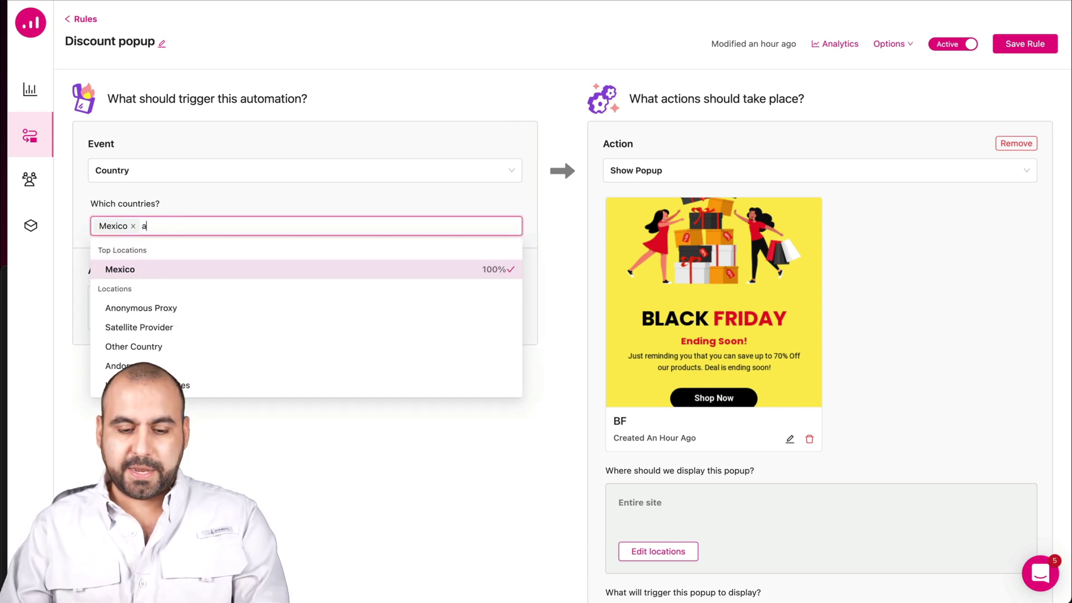
pyautogui.click(152, 276)
pyautogui.click(229, 227)
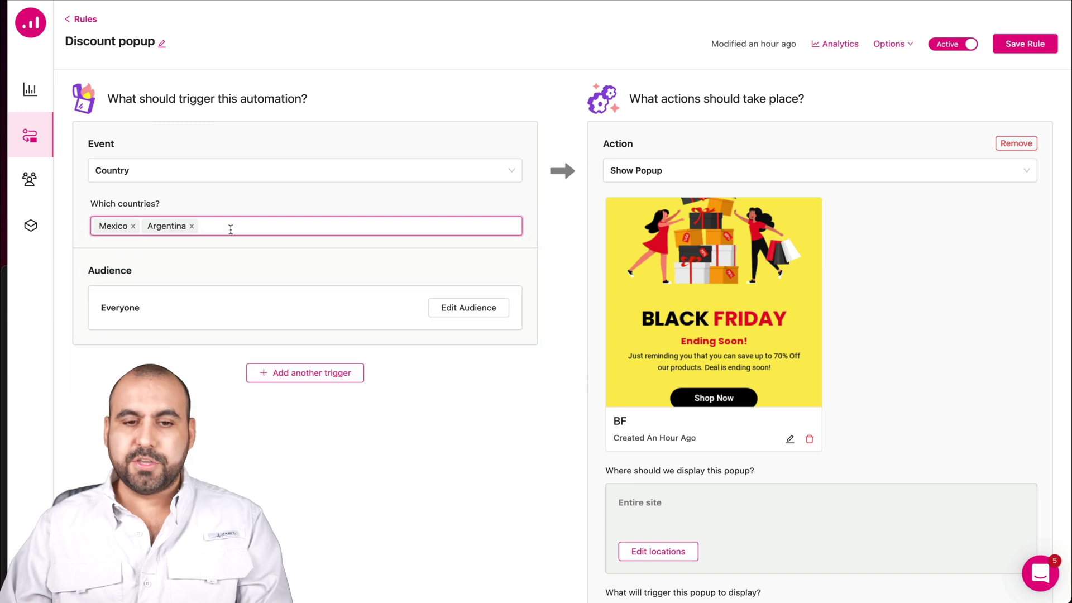
pyautogui.click(317, 188)
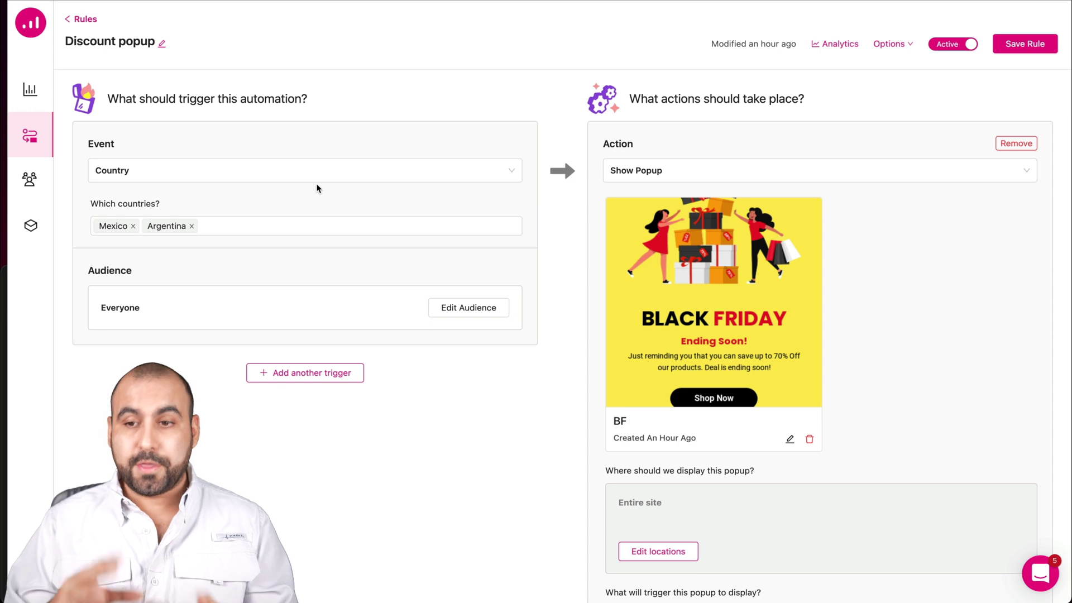
# Step: Leave the Discount popup rule without saving and open Rule #5 for editing
pyautogui.click(37, 139)
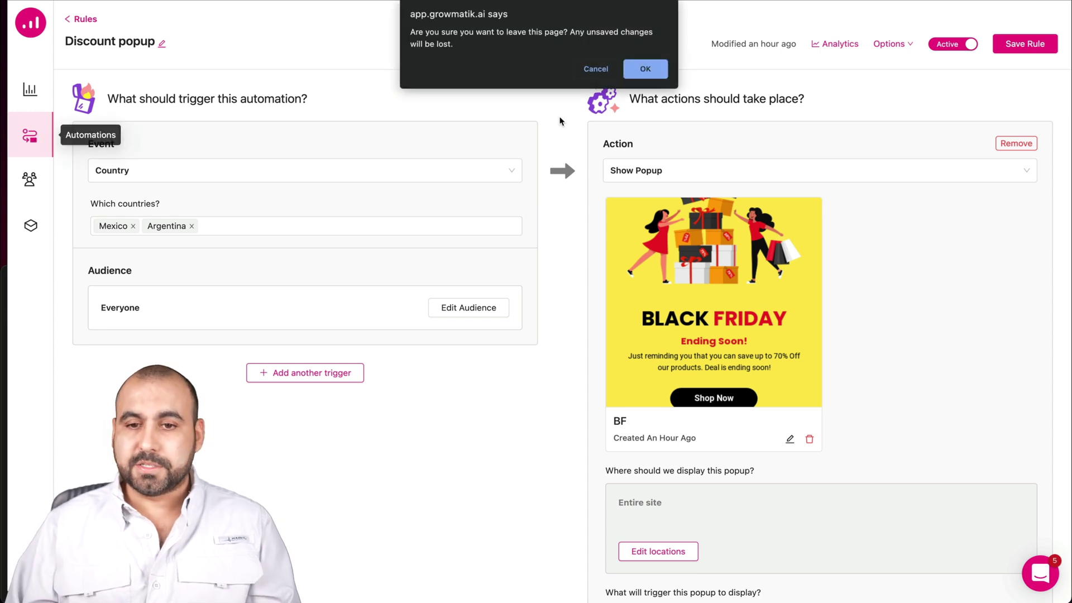
pyautogui.click(645, 69)
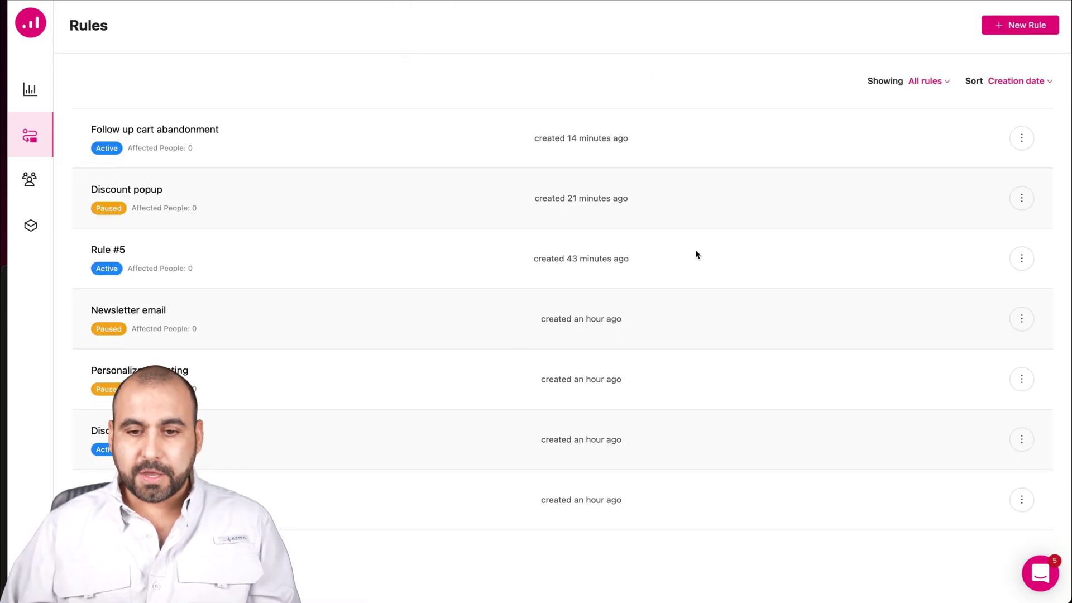
pyautogui.click(1022, 258)
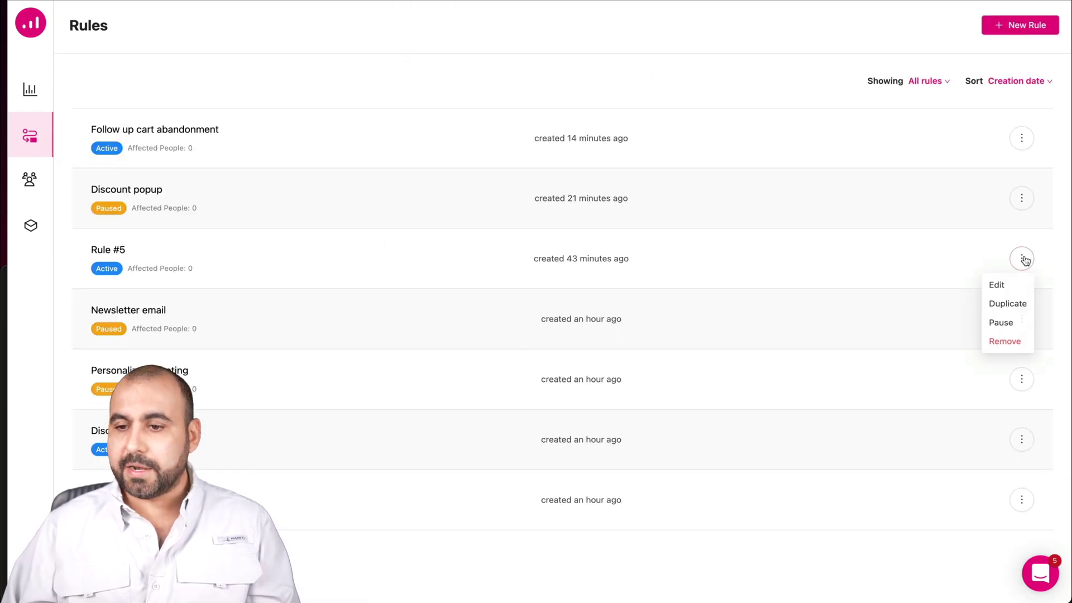
pyautogui.click(997, 286)
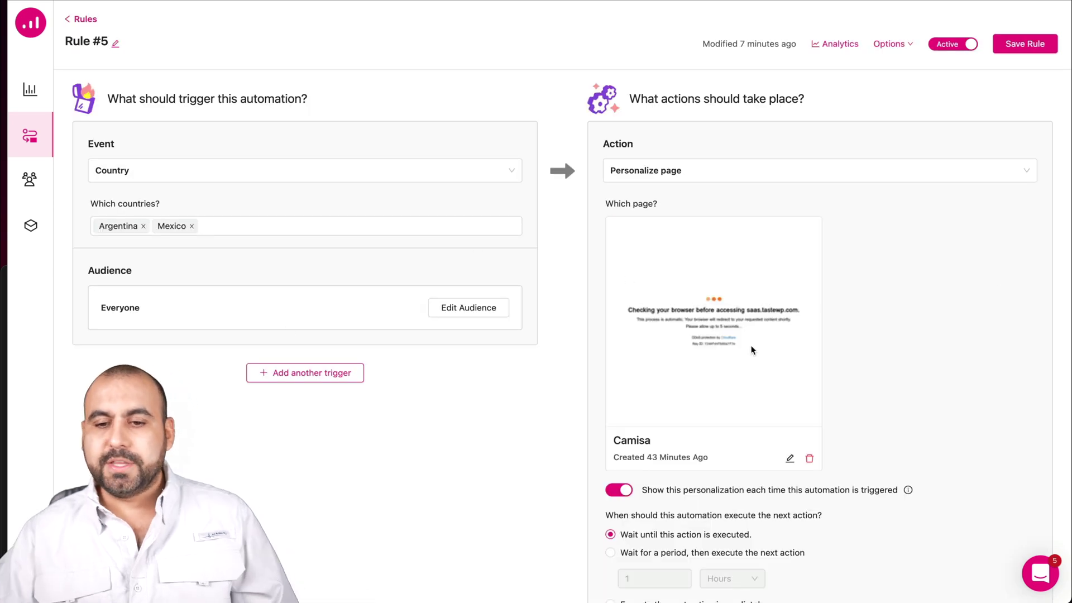
# Step: Change the Camisa page heading to CAMISA NEGRAS and save the personalization
pyautogui.click(790, 460)
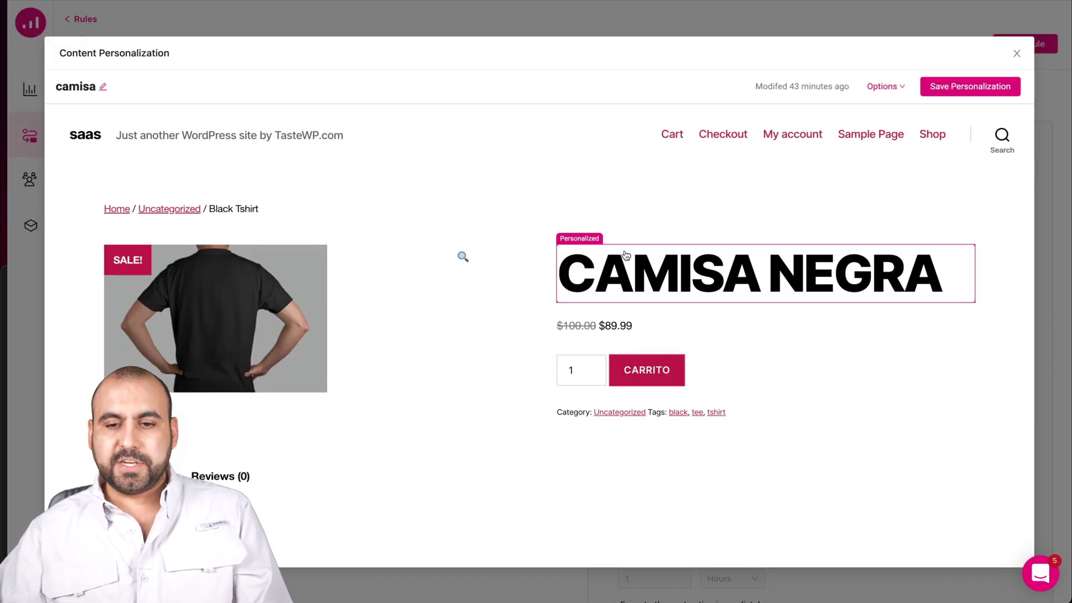
pyautogui.click(802, 299)
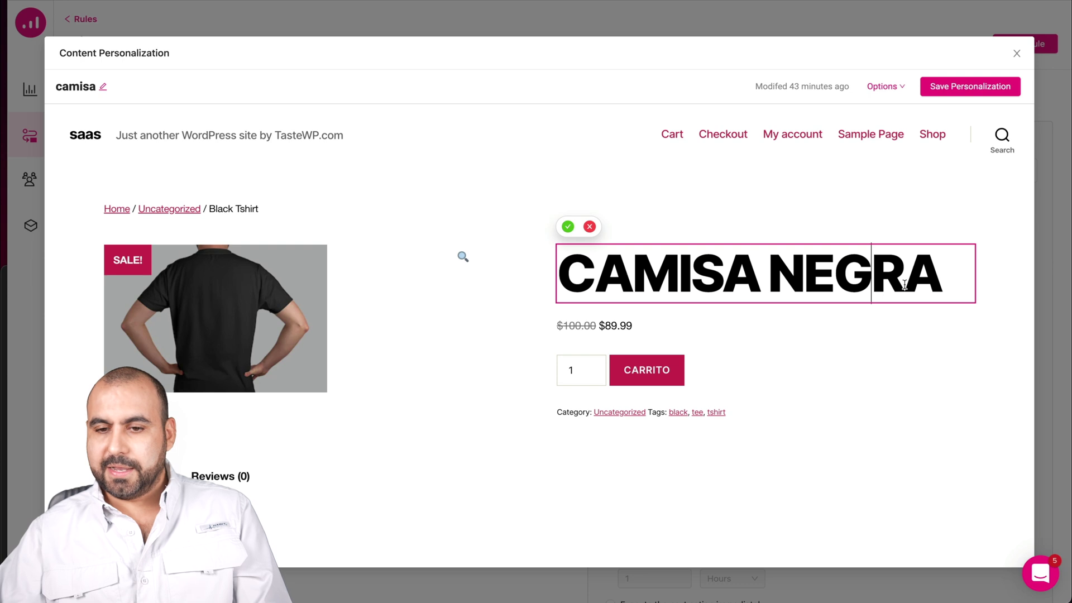
pyautogui.moveTo(942, 273); pyautogui.dragTo(651, 275)
pyautogui.click(650, 275)
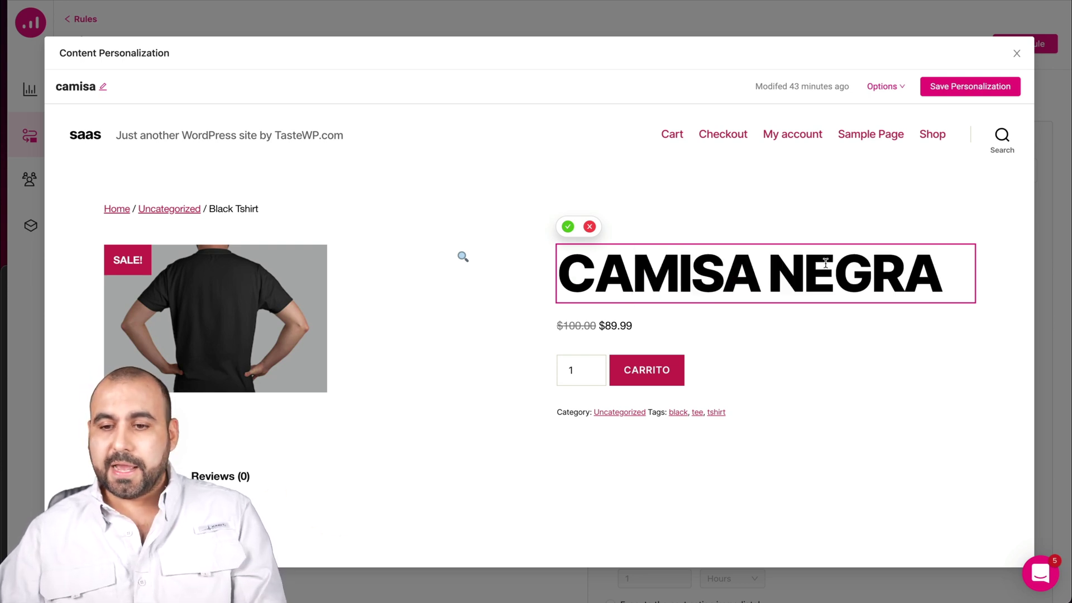
pyautogui.click(946, 271)
pyautogui.write('S')
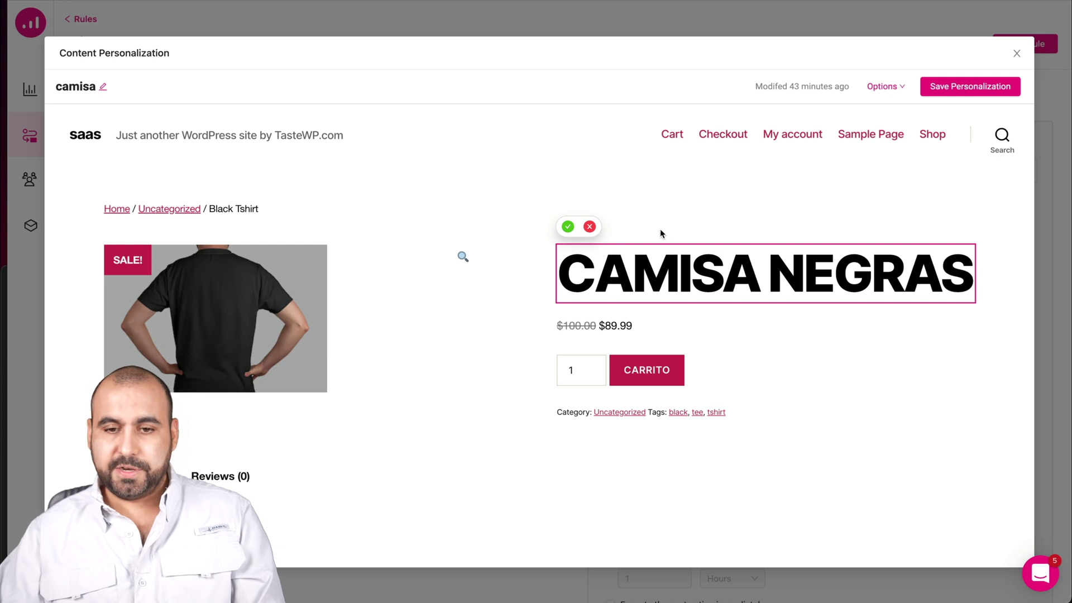
pyautogui.click(567, 226)
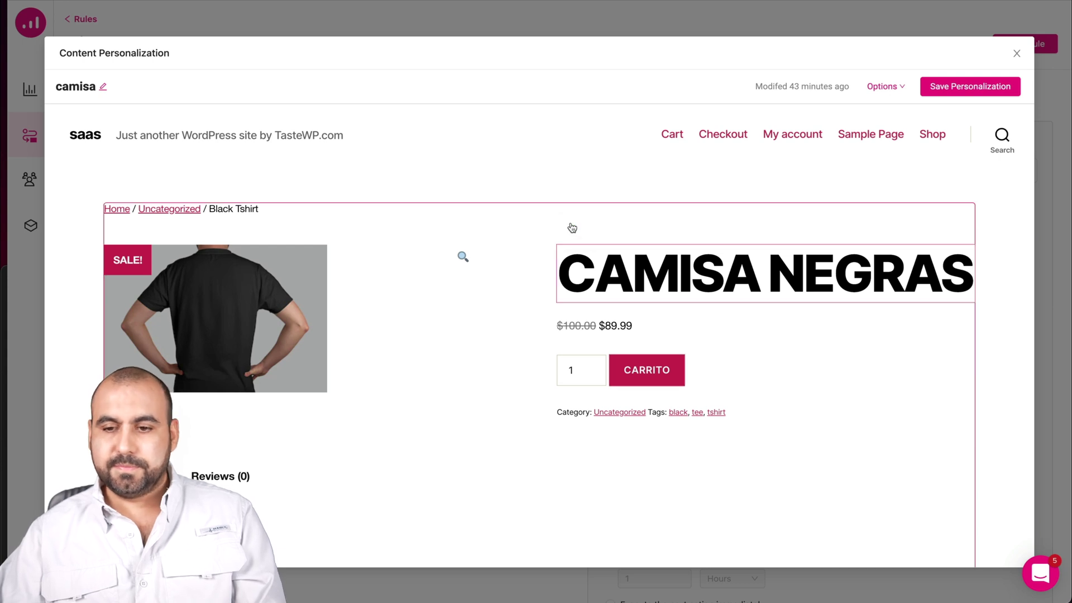
pyautogui.click(954, 87)
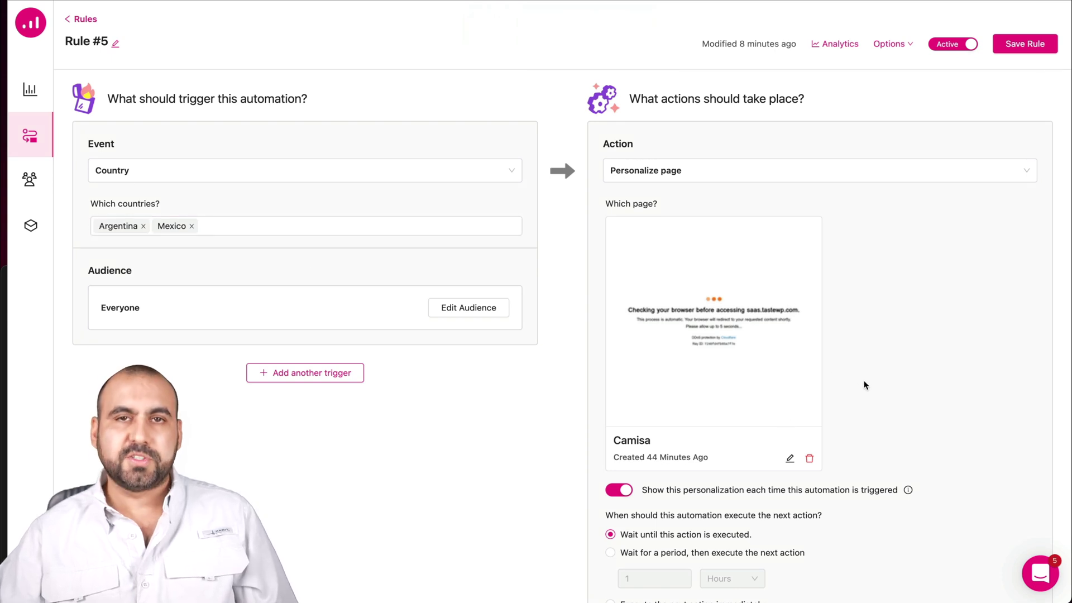
pyautogui.click(769, 175)
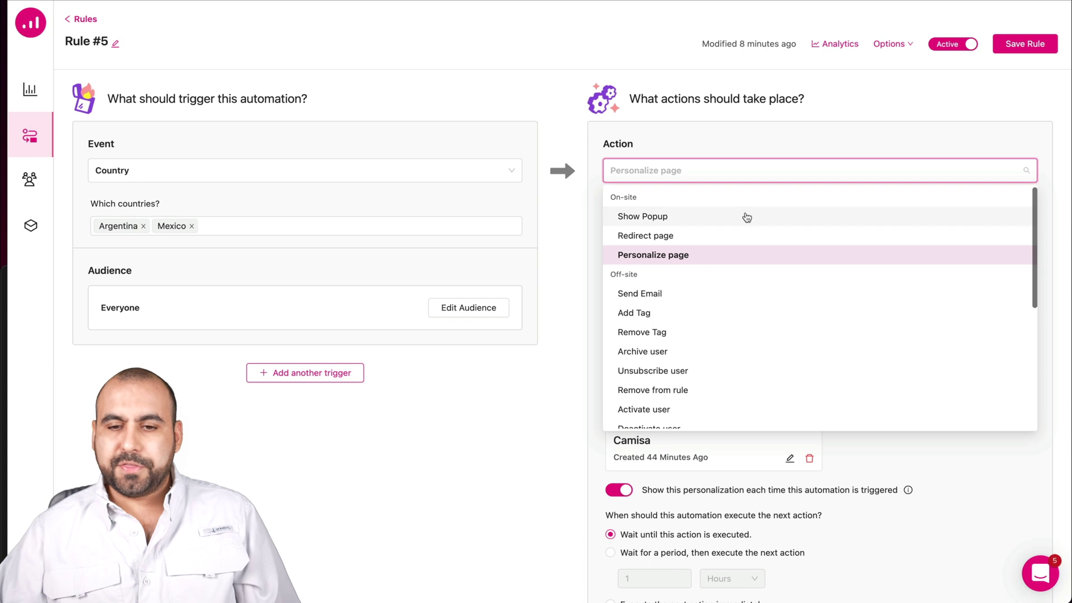
pyautogui.click(471, 457)
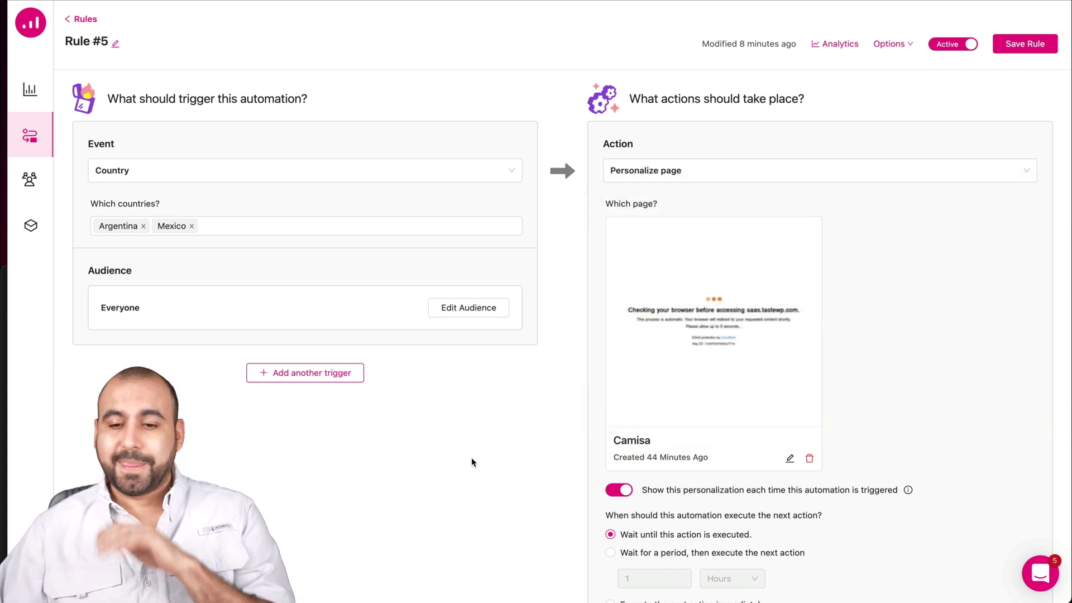
# Step: Open the Workshop email templates and start a new email template
pyautogui.click(31, 225)
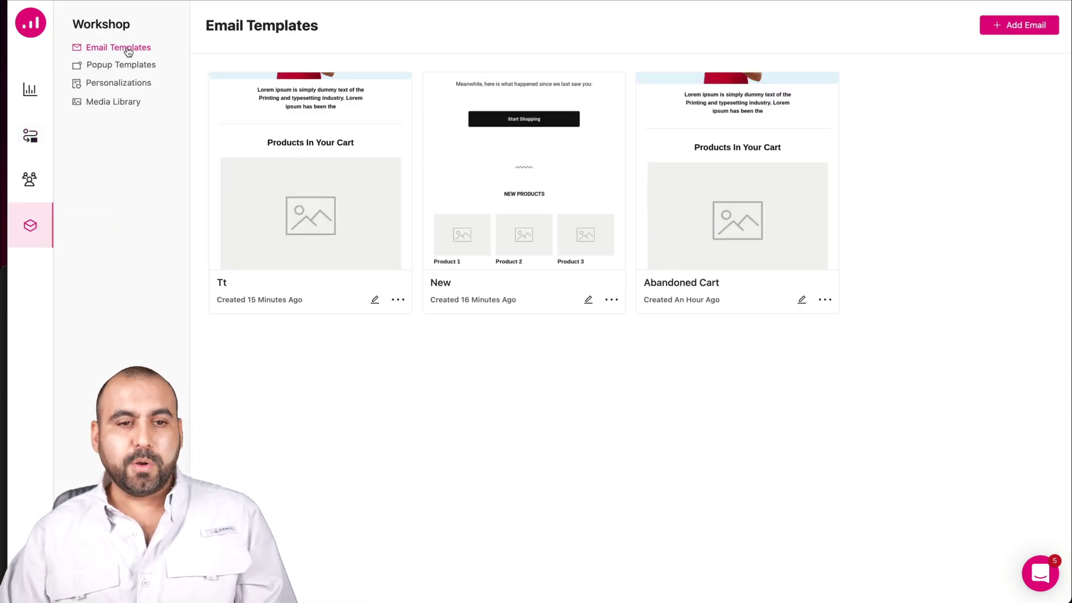
pyautogui.click(1013, 31)
pyautogui.scroll(-1, 634, 375)
pyautogui.scroll(1, 635, 372)
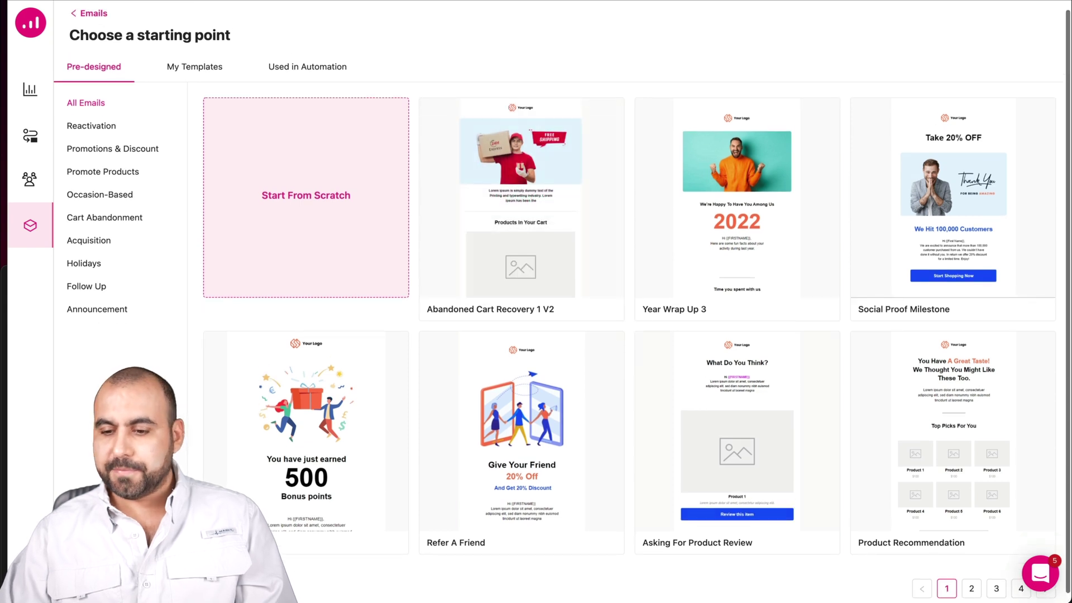
# Step: Browse the Cart Abandonment, Promote Products, Promotions & Discount and Reactivation categories, then view Popup Templates
pyautogui.click(117, 221)
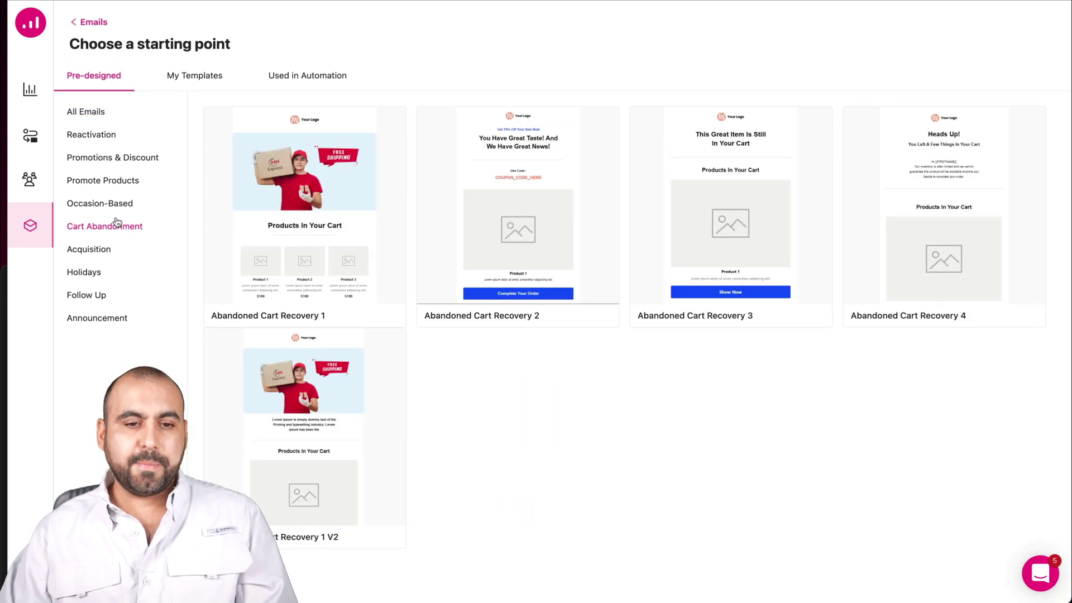
pyautogui.click(117, 180)
pyautogui.click(117, 160)
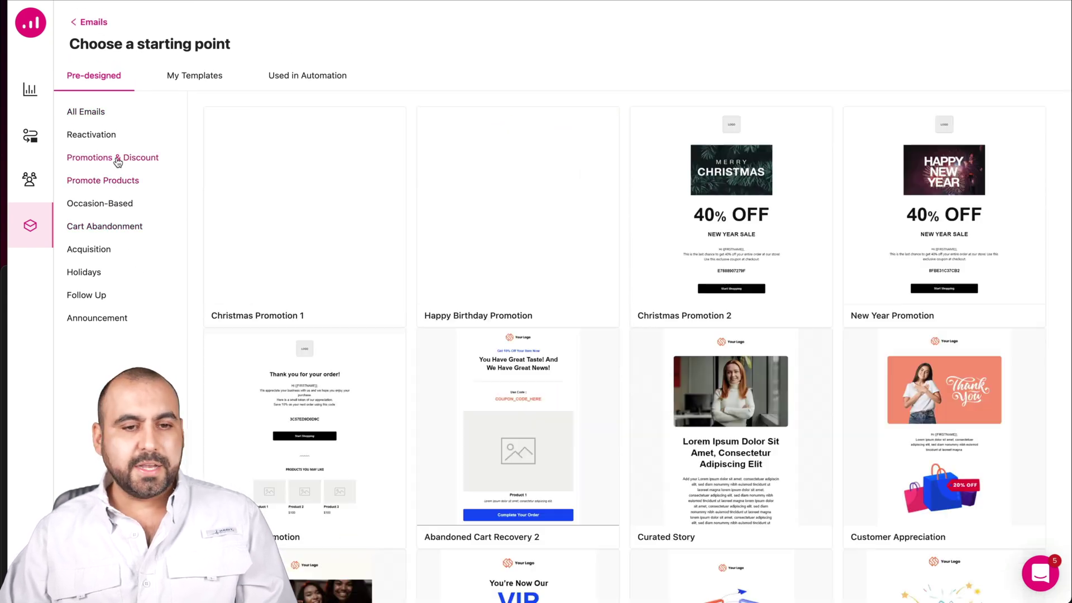
pyautogui.click(84, 136)
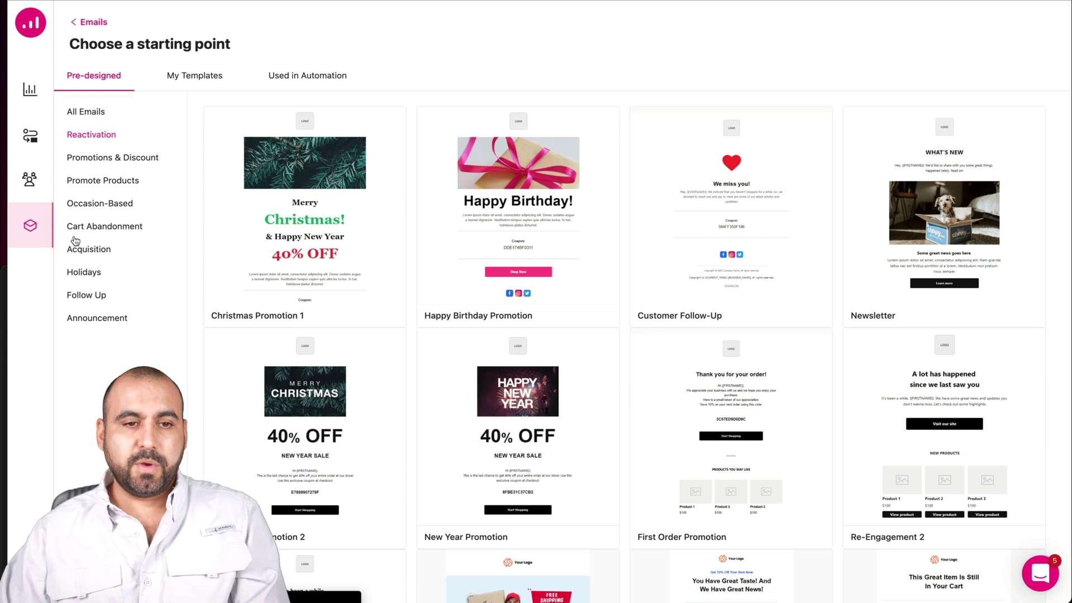
pyautogui.click(75, 22)
pyautogui.click(114, 68)
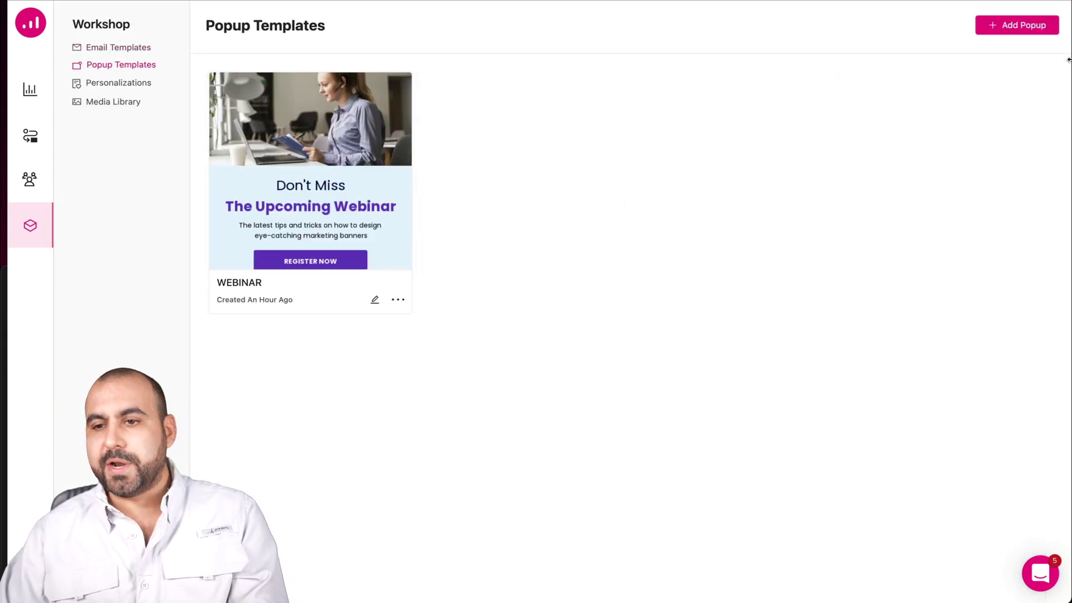
# Step: Start a new popup and browse the Forms, Occasion-Based, Acquisition and Reactivation template categories
pyautogui.click(1031, 25)
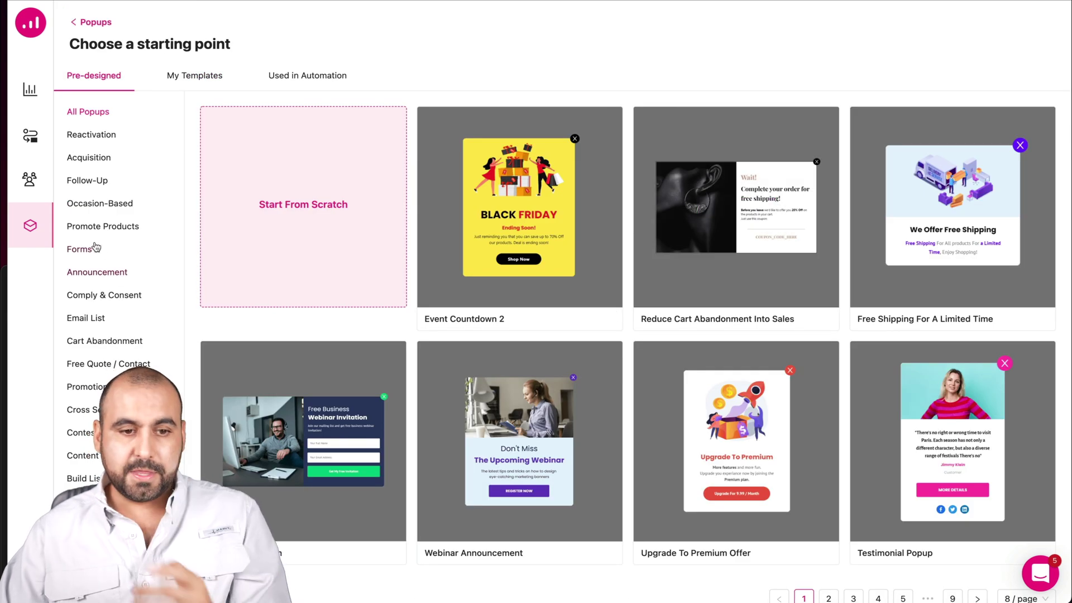
pyautogui.click(84, 248)
pyautogui.click(92, 203)
pyautogui.click(84, 155)
pyautogui.click(85, 134)
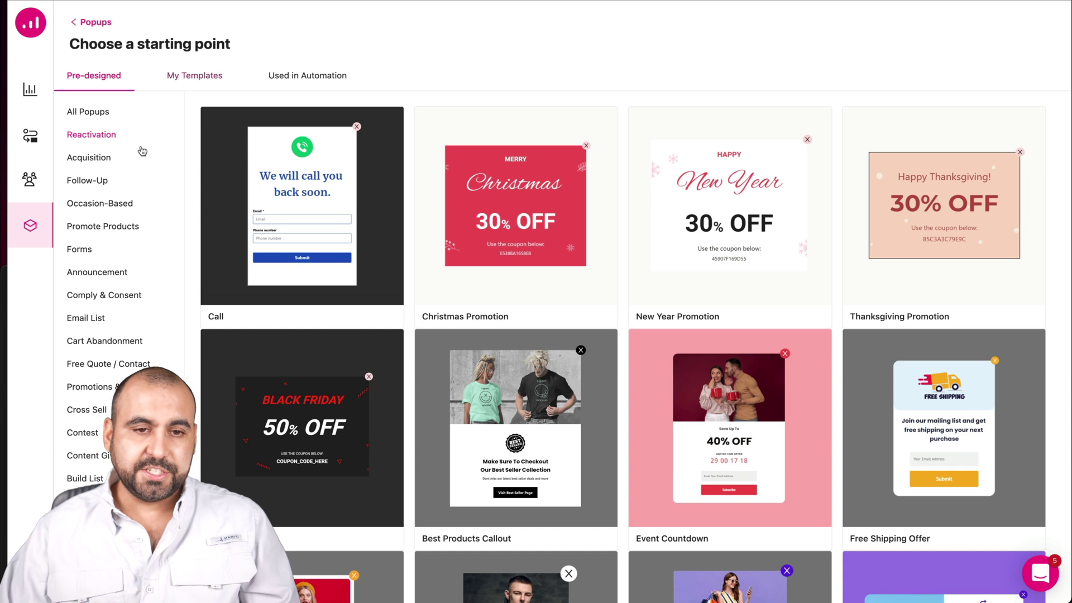
# Step: Look through Email Templates, Personalizations and the Media Library, then open Analytics
pyautogui.click(30, 227)
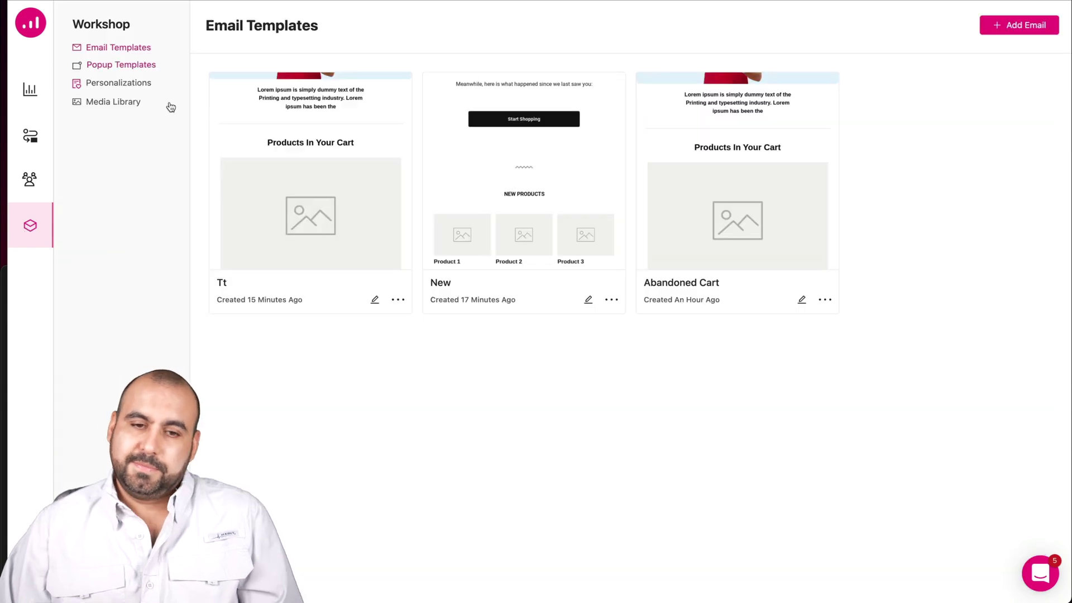
pyautogui.click(133, 86)
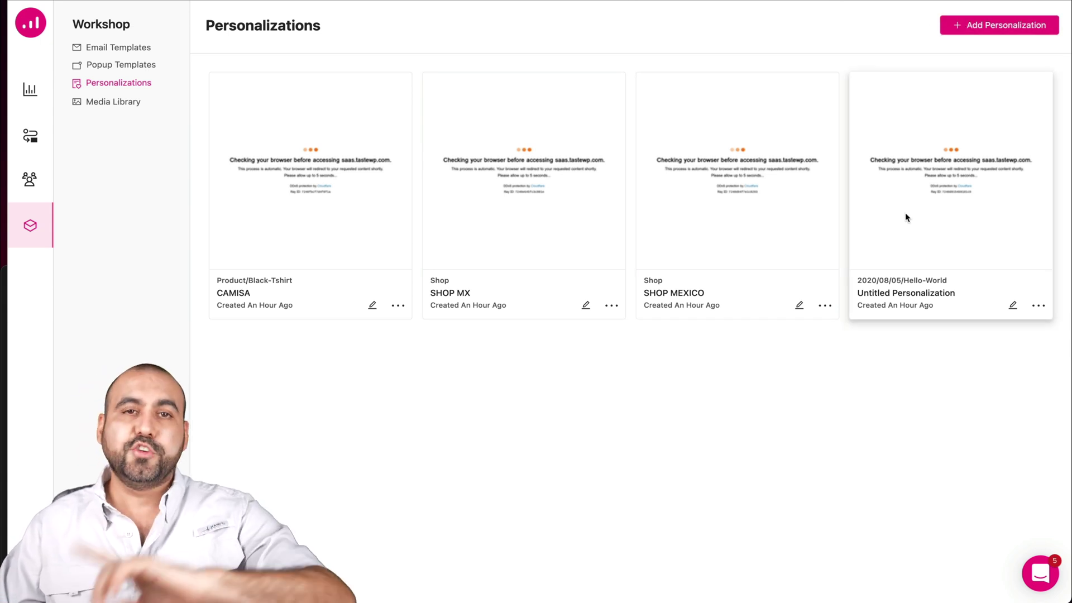
pyautogui.click(113, 102)
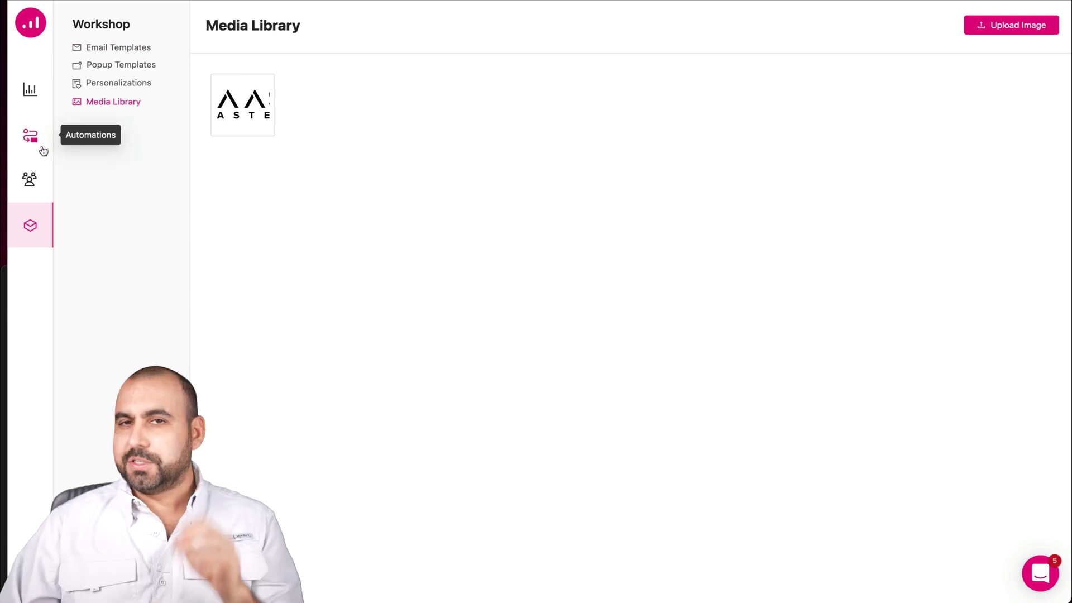
pyautogui.click(29, 89)
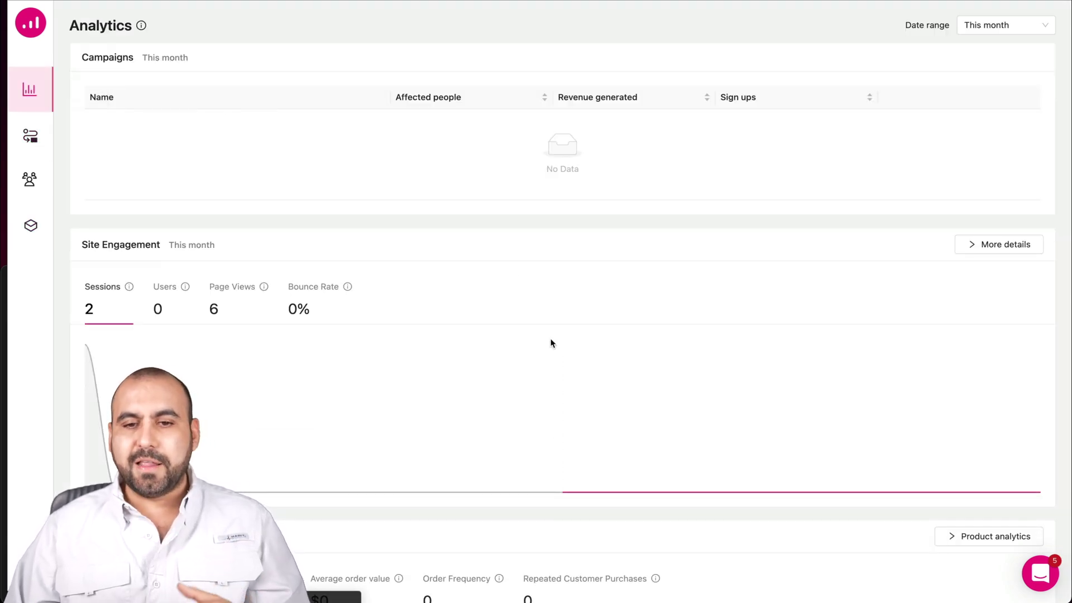
pyautogui.moveTo(551, 430)
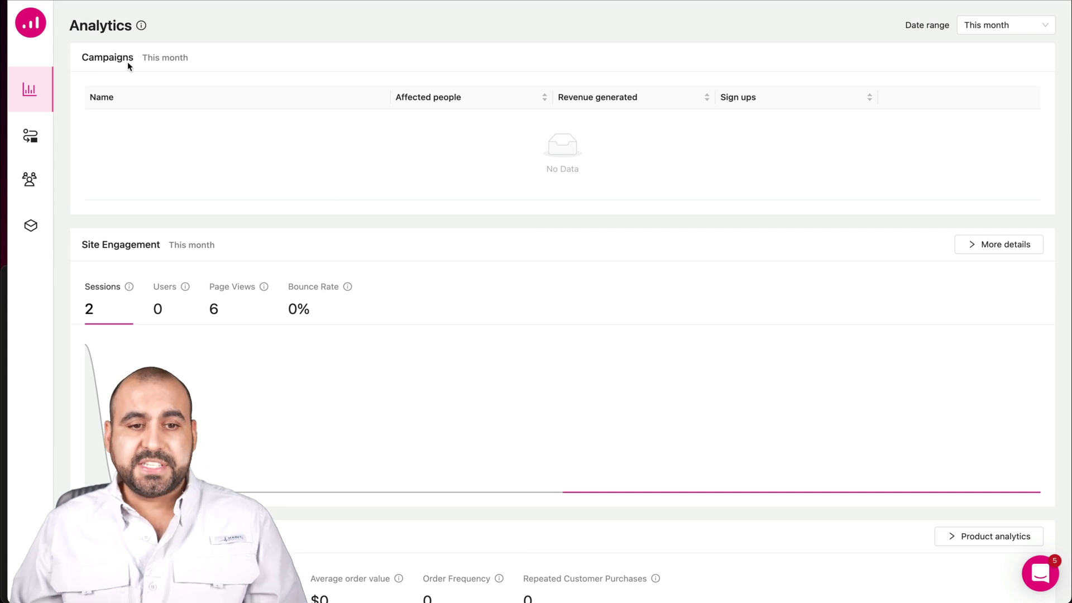
pyautogui.scroll(-2, 262, 142)
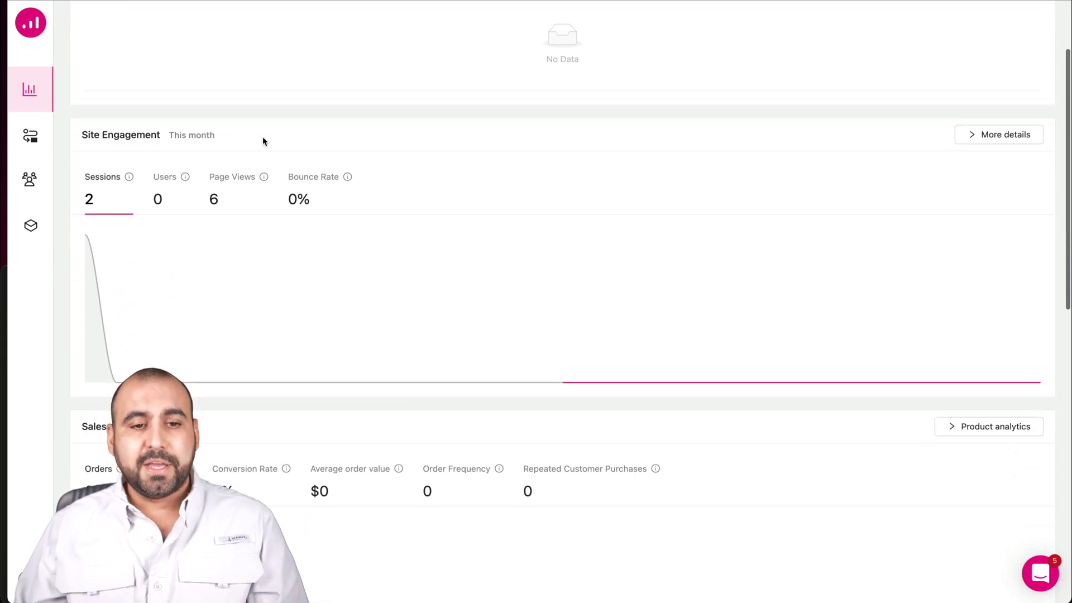
pyautogui.scroll(-3, 210, 143)
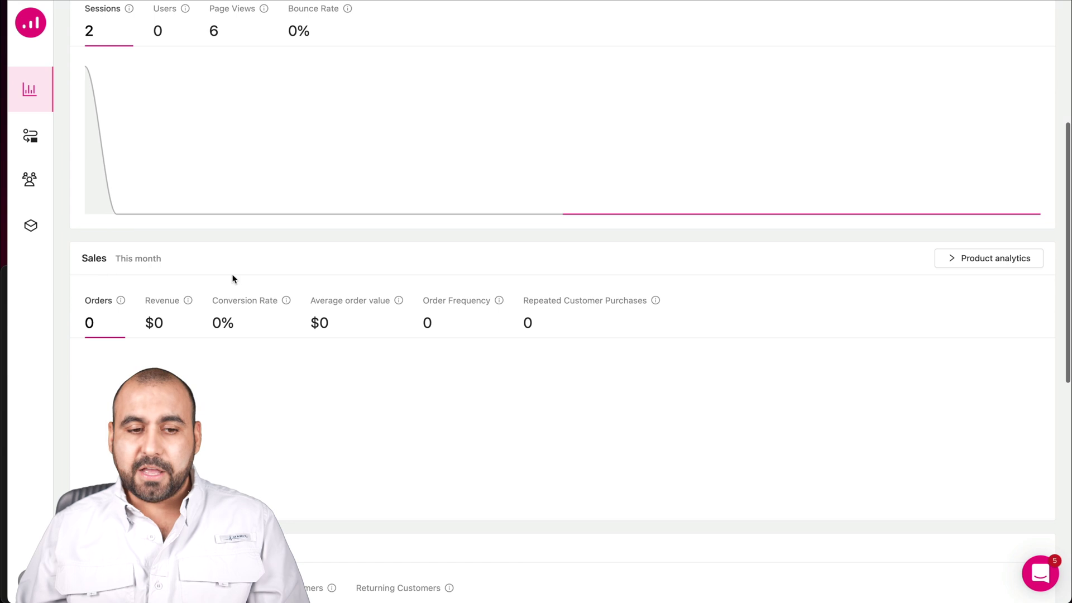
pyautogui.scroll(-4, 233, 277)
pyautogui.scroll(-4, 126, 319)
pyautogui.scroll(-1, 126, 319)
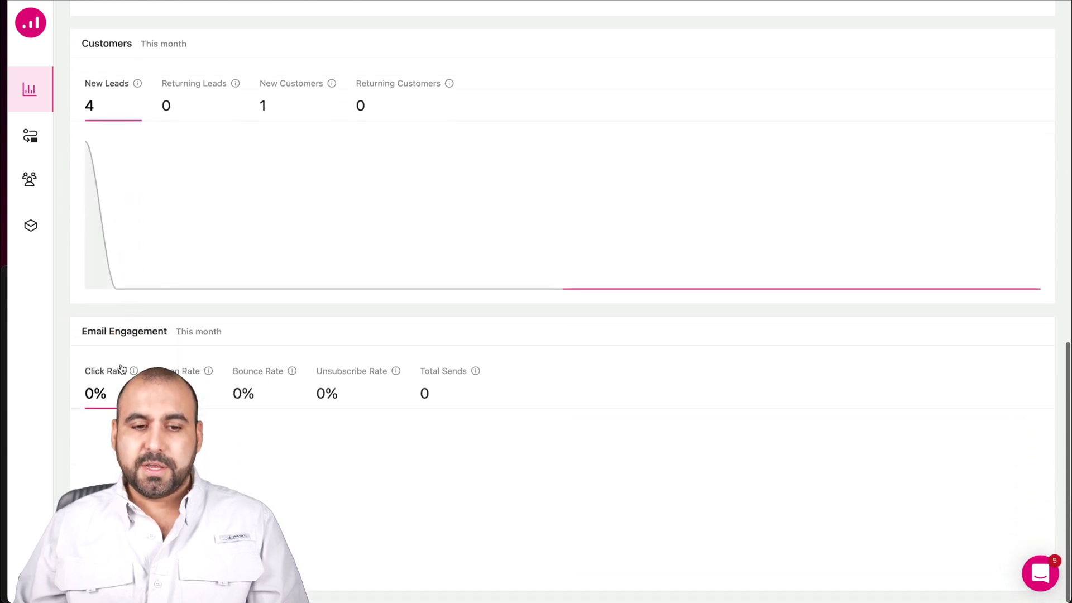
pyautogui.scroll(15, 256, 356)
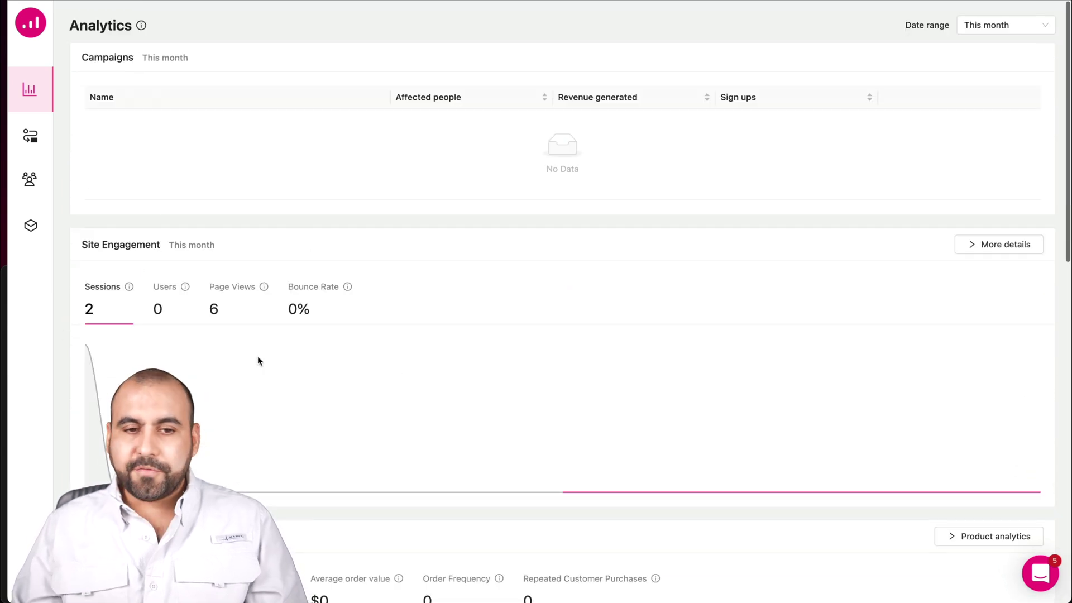
# Step: Create a new rule from the Follow up cart abandonment template, found by searching 'aba'
pyautogui.click(35, 138)
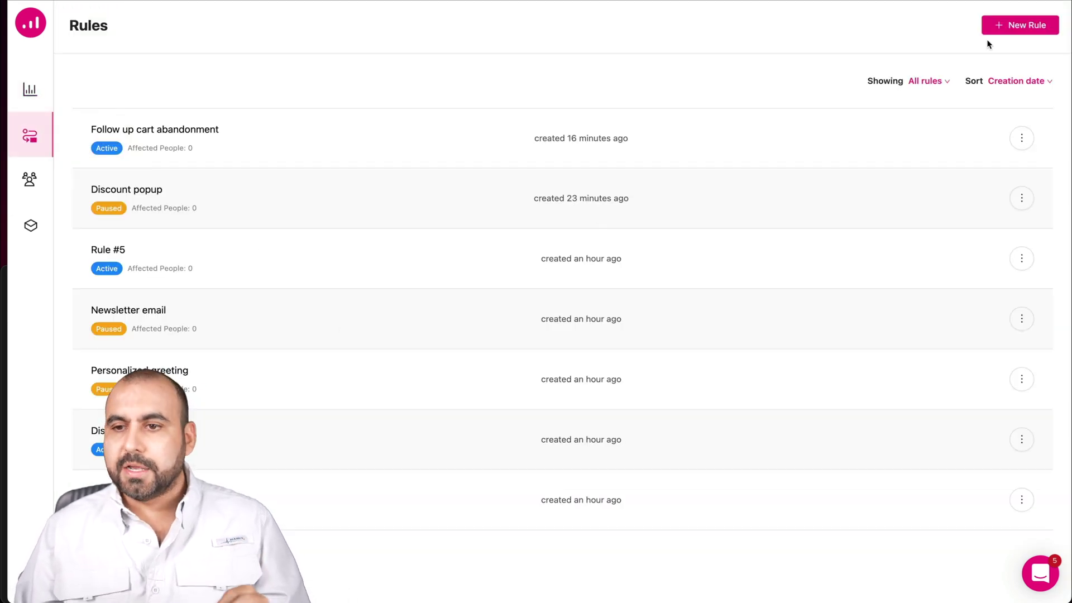
pyautogui.click(1004, 31)
pyautogui.click(1013, 142)
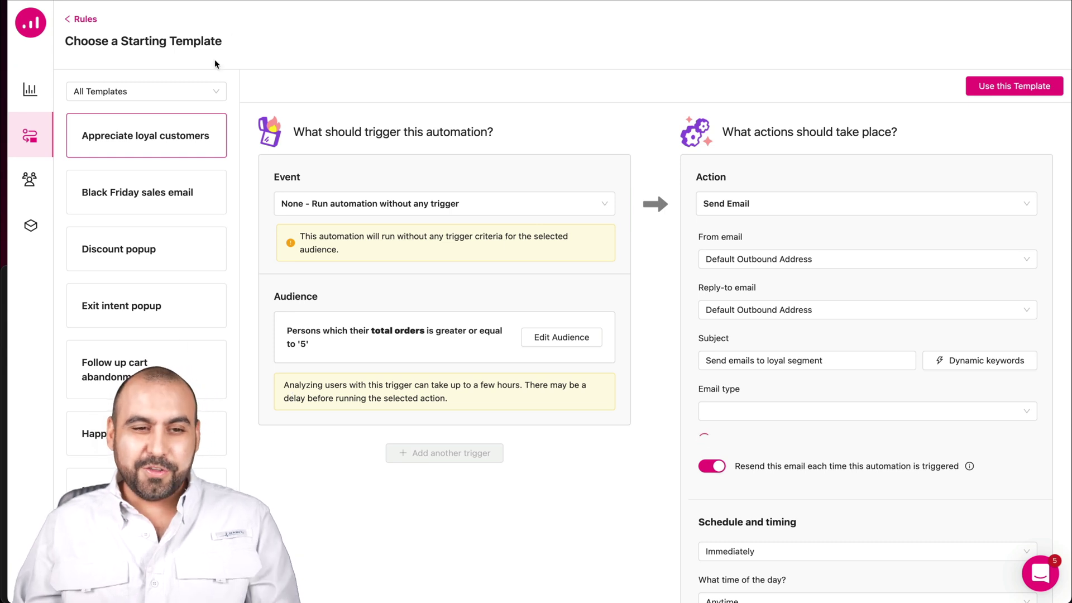
pyautogui.hotkey('ctrl', 'f')
pyautogui.write('aban')
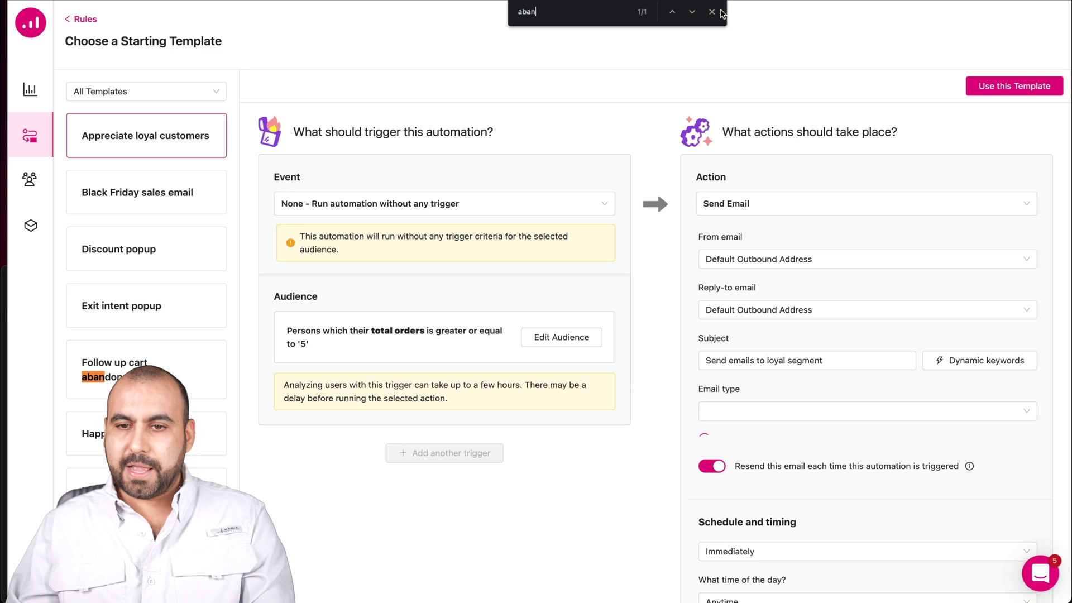
pyautogui.click(711, 12)
pyautogui.click(176, 363)
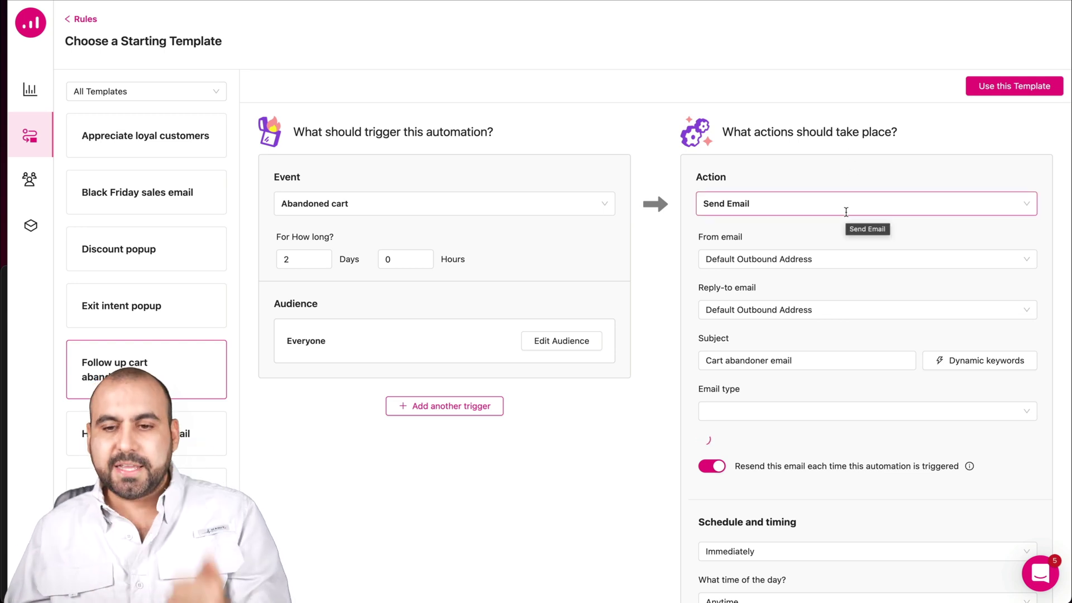
pyautogui.click(1027, 84)
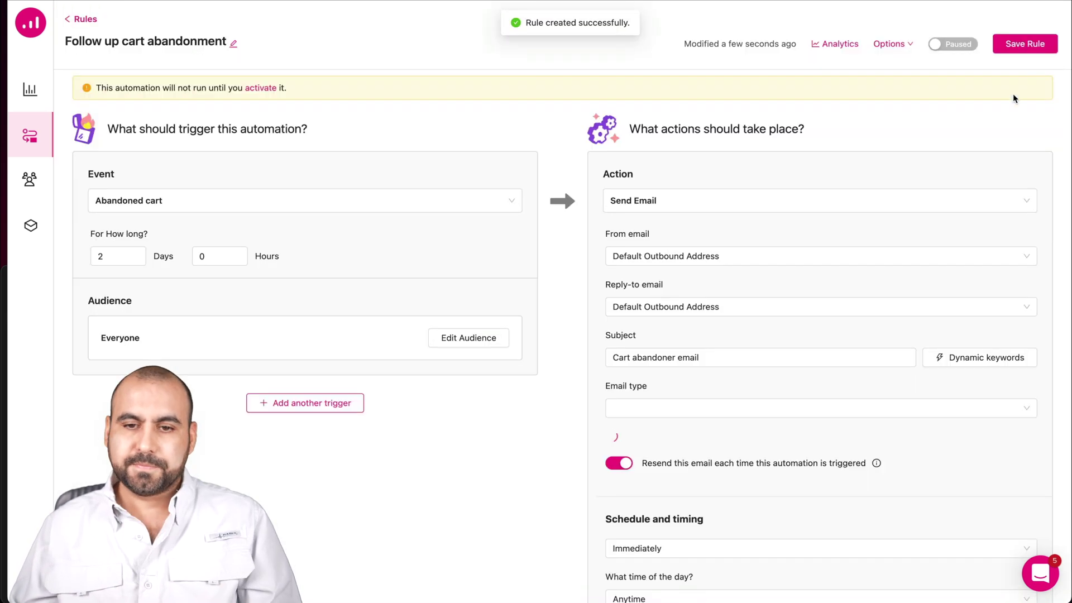
pyautogui.scroll(-2, 728, 324)
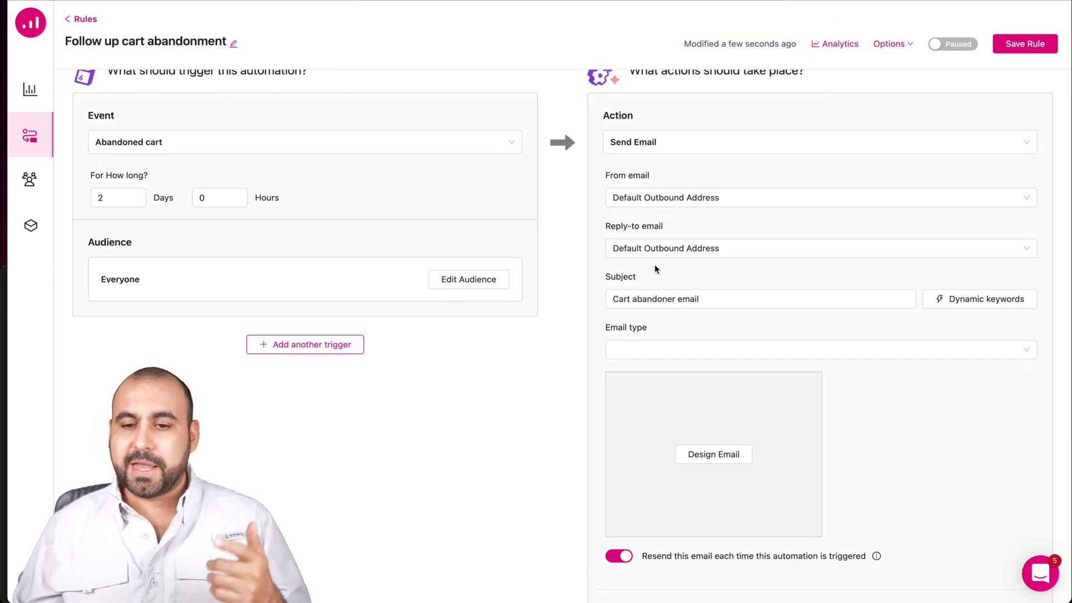
# Step: Review the keywords that can be inserted into the email subject line
pyautogui.click(684, 298)
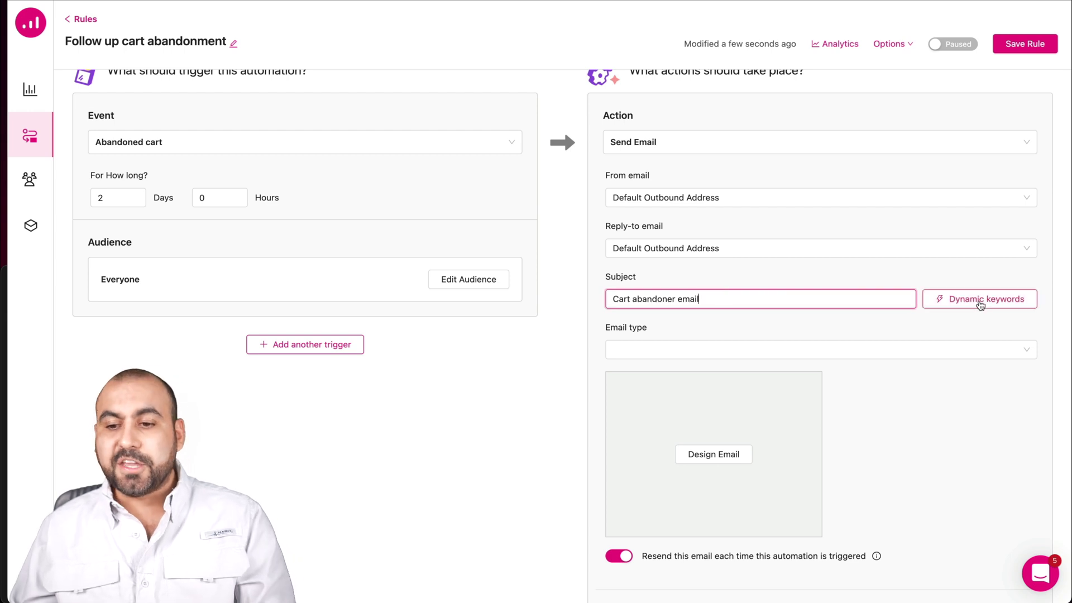
pyautogui.click(982, 298)
pyautogui.moveTo(973, 327)
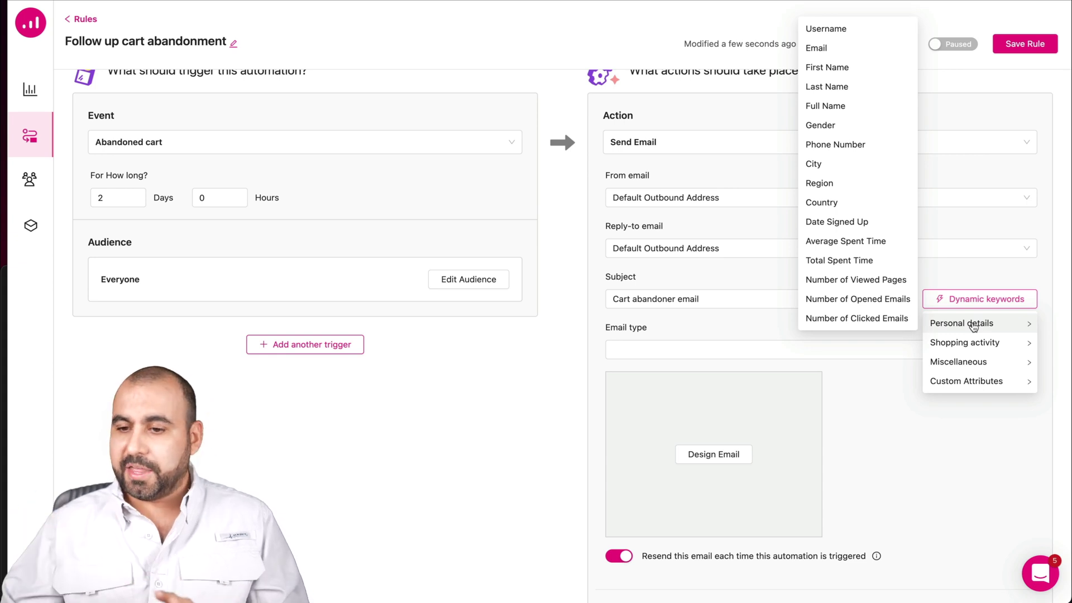
pyautogui.click(784, 301)
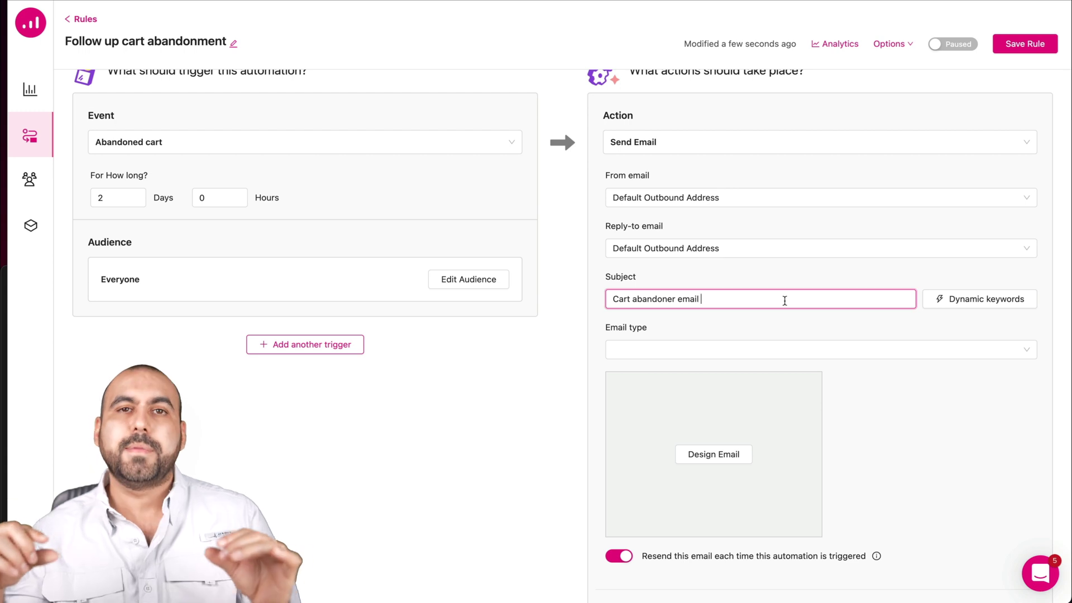
# Step: Set the rule's email type to Marketing
pyautogui.click(702, 347)
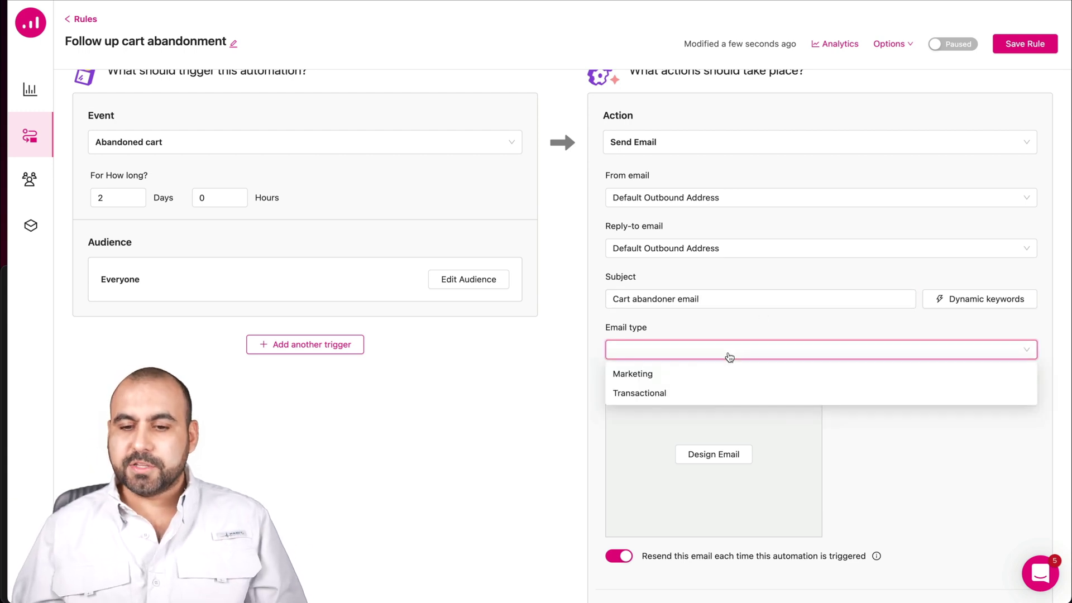
pyautogui.click(707, 374)
pyautogui.scroll(-1, 887, 416)
pyautogui.scroll(-3, 888, 415)
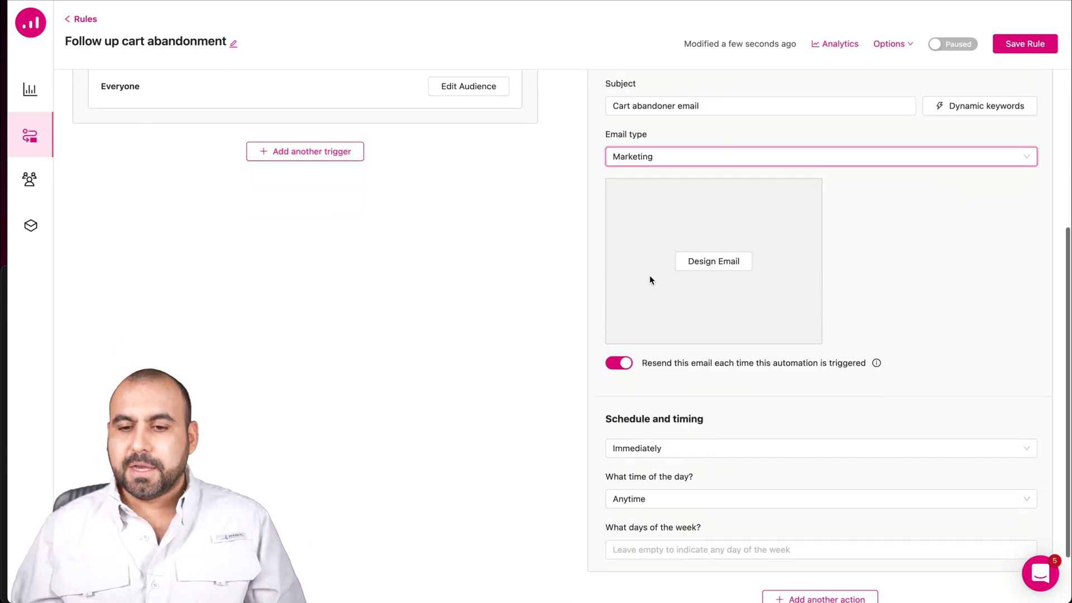
# Step: Create an email named 'ertyh' from the New template in My Templates and save it to the rule
pyautogui.click(703, 267)
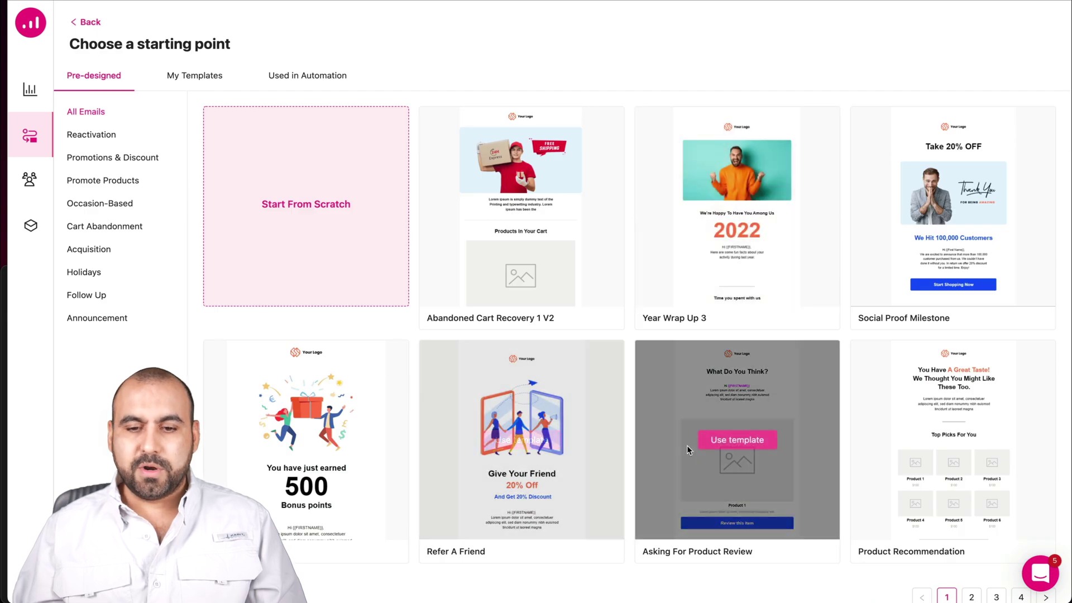
pyautogui.click(177, 78)
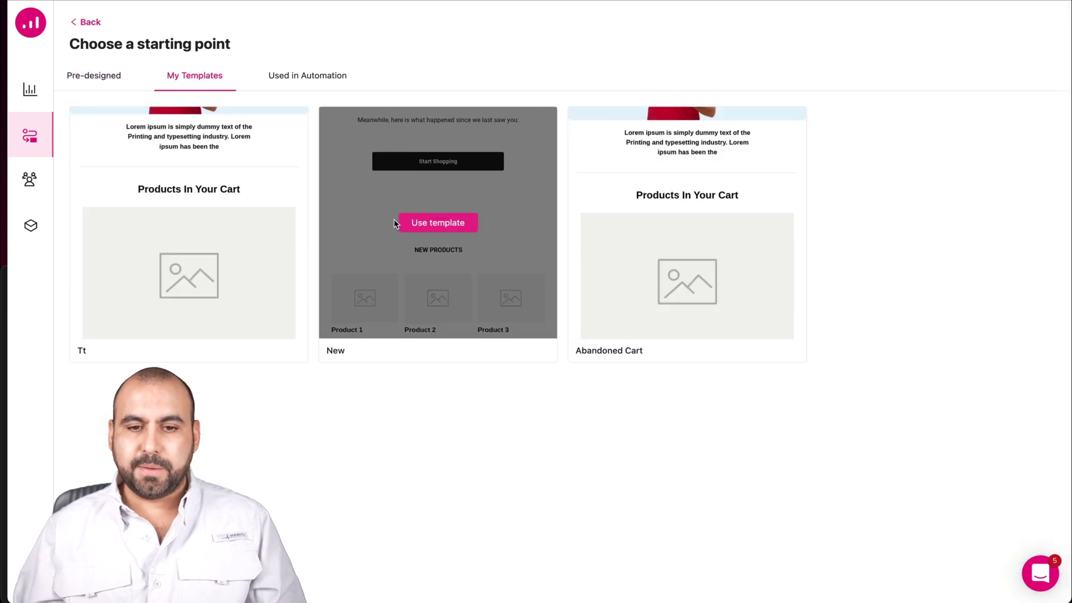
pyautogui.click(427, 224)
pyautogui.click(619, 156)
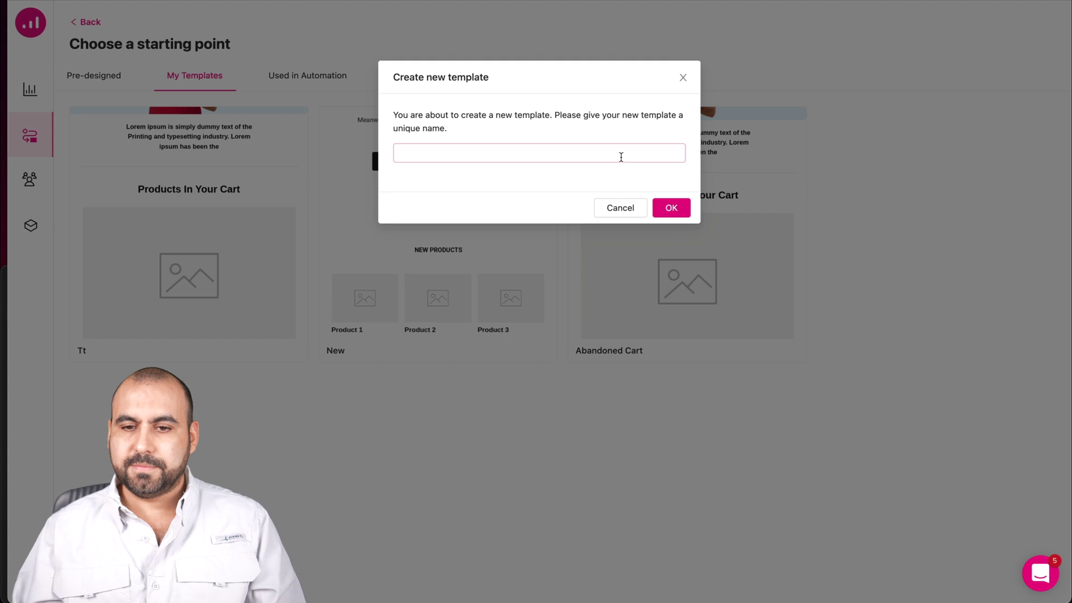
pyautogui.write('ertyh')
pyautogui.click(672, 208)
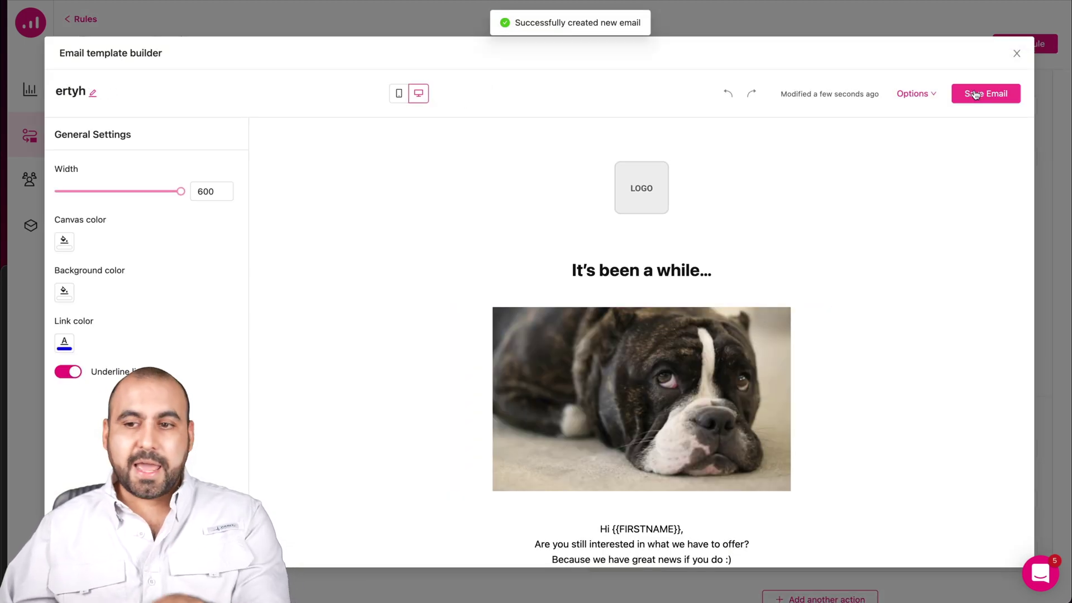
pyautogui.click(975, 93)
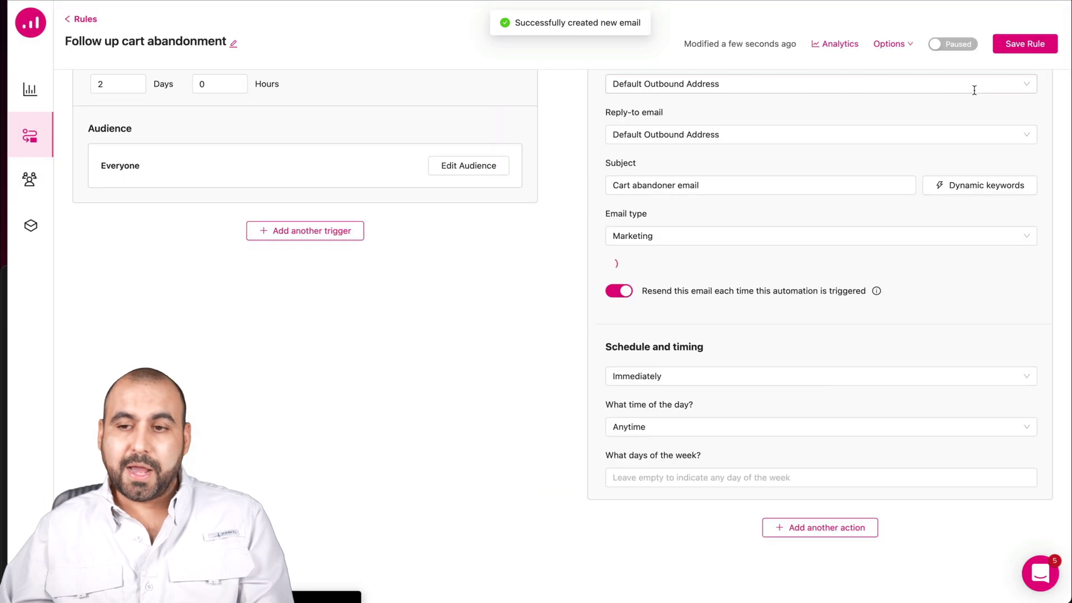
# Step: Check the weekday and time-of-day schedule options, leaving them unchanged
pyautogui.scroll(-2, 787, 365)
pyautogui.scroll(-1, 897, 402)
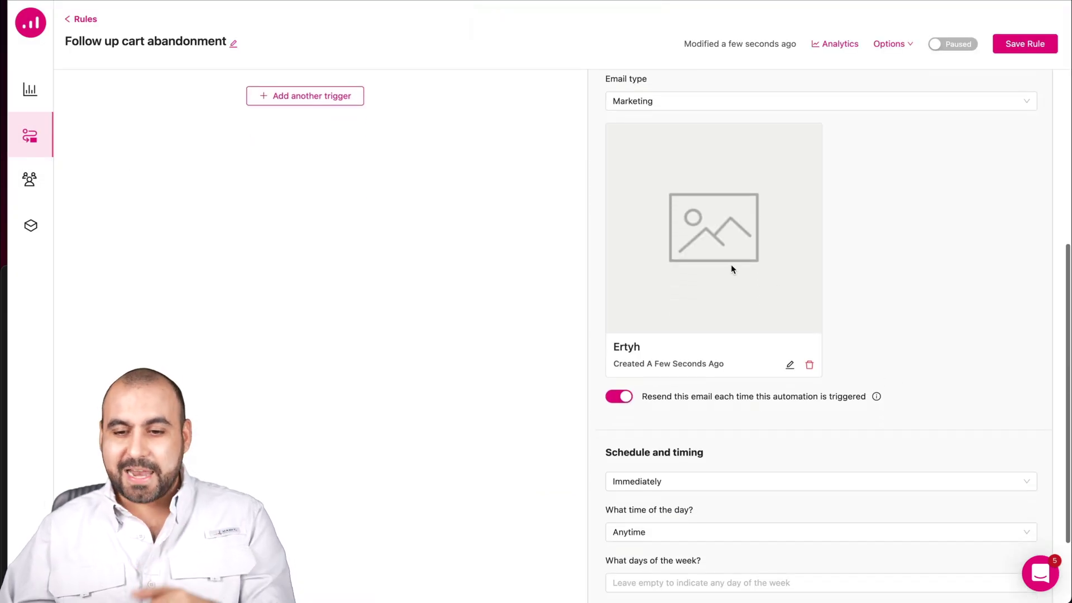
pyautogui.scroll(-2, 731, 263)
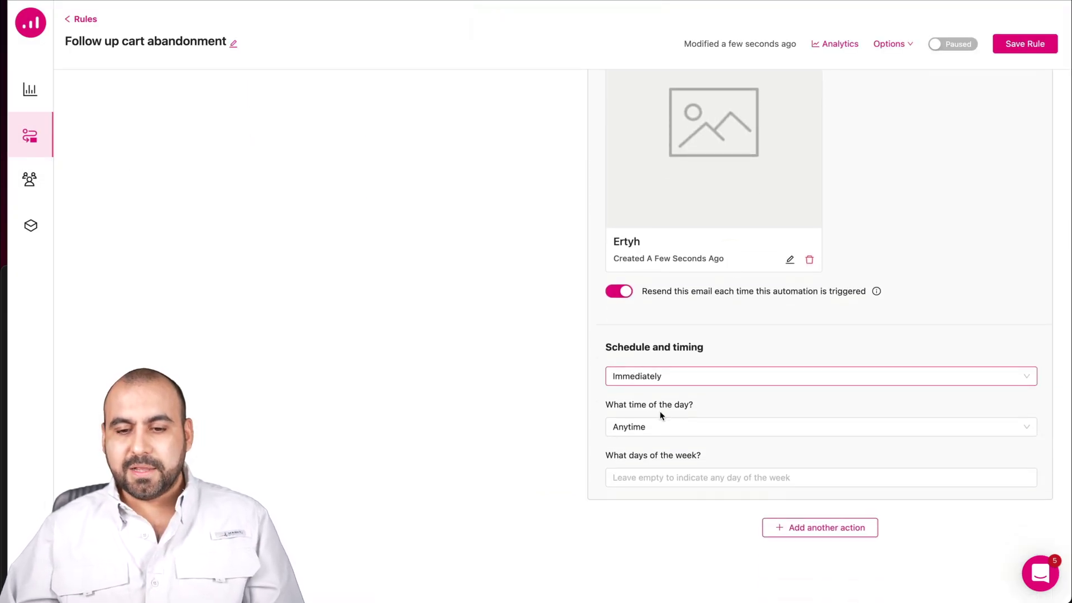
pyautogui.click(671, 472)
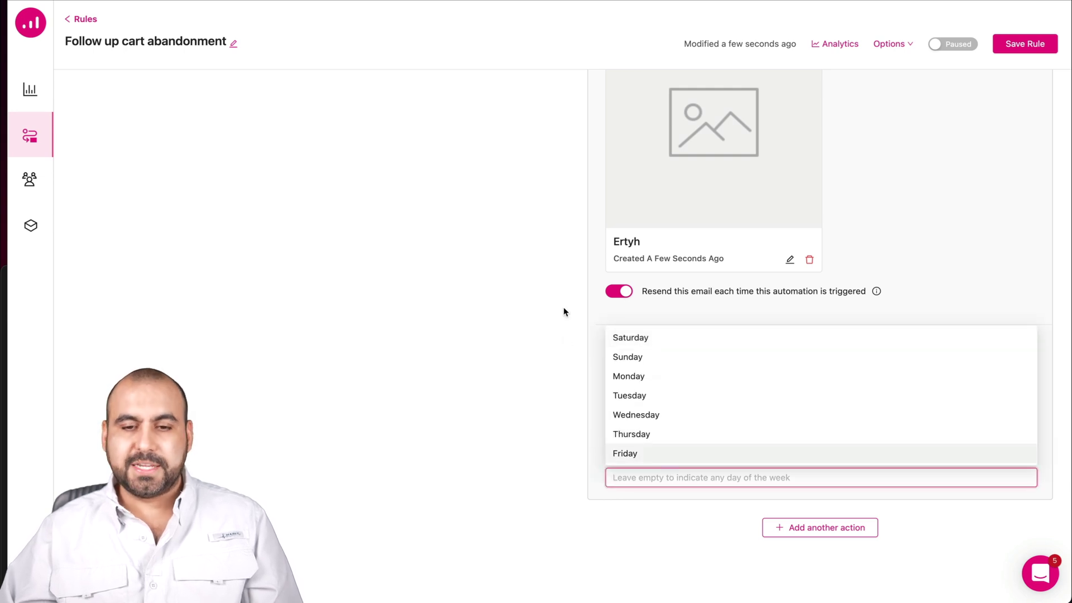
pyautogui.click(601, 326)
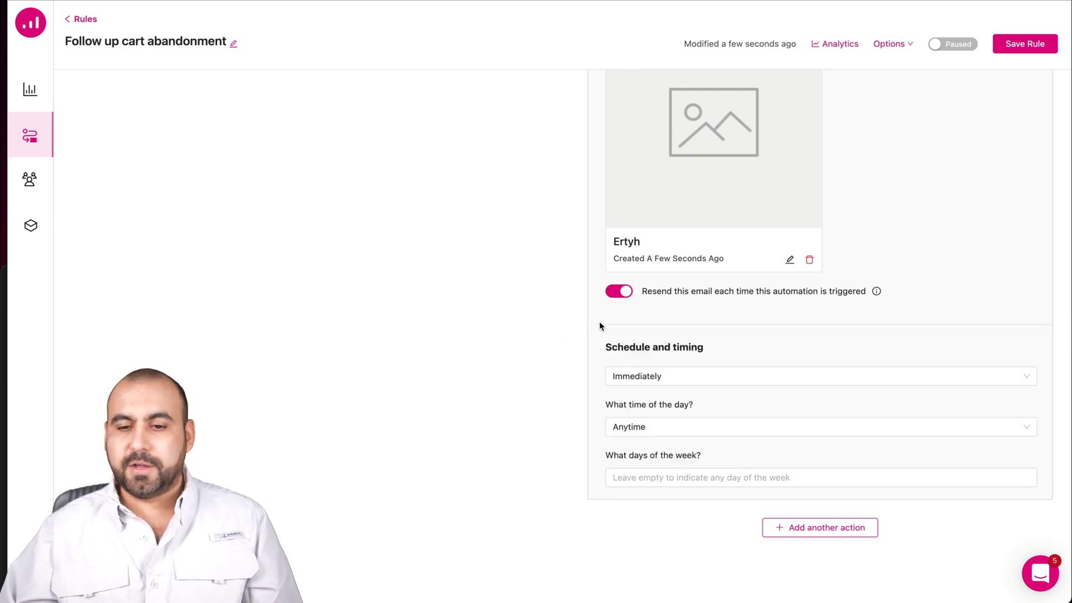
pyautogui.click(706, 425)
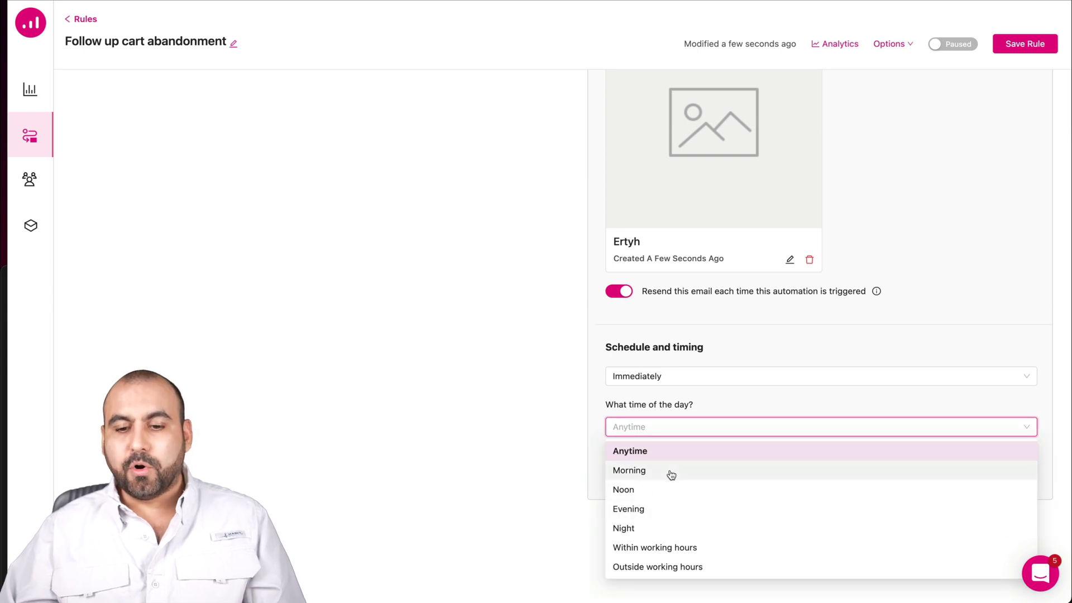
pyautogui.click(477, 330)
# Step: Switch the rule from Paused to Active and save it
pyautogui.scroll(6, 477, 330)
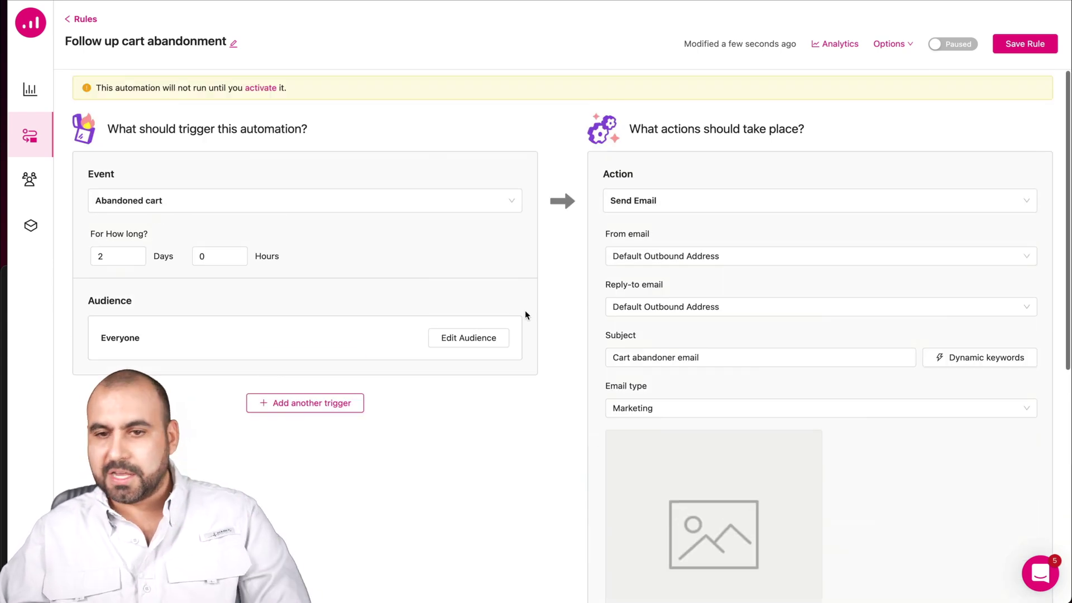
pyautogui.click(953, 44)
pyautogui.click(1004, 53)
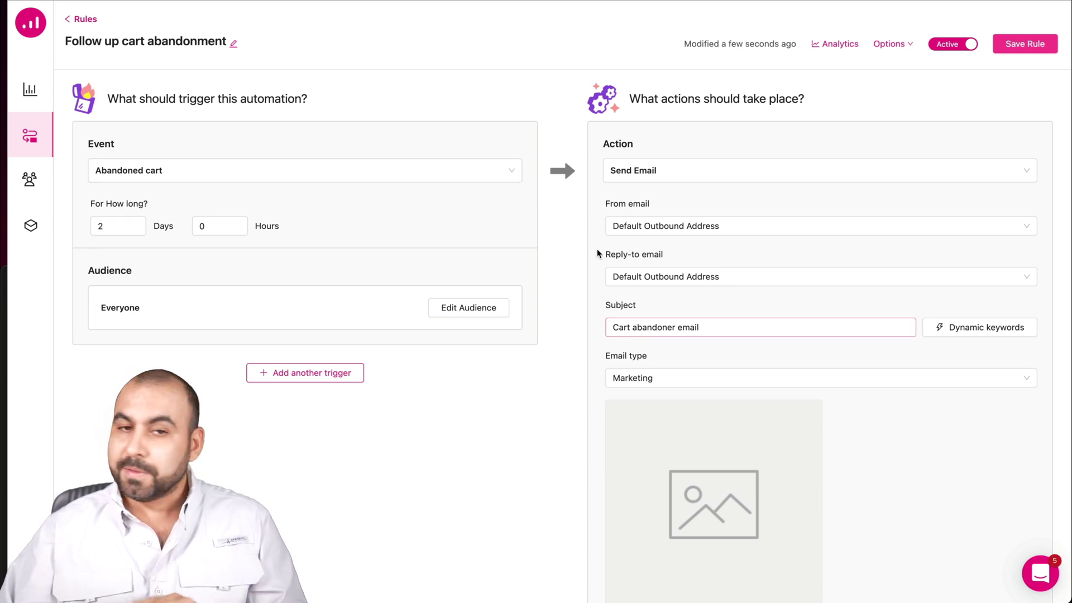
pyautogui.click(29, 179)
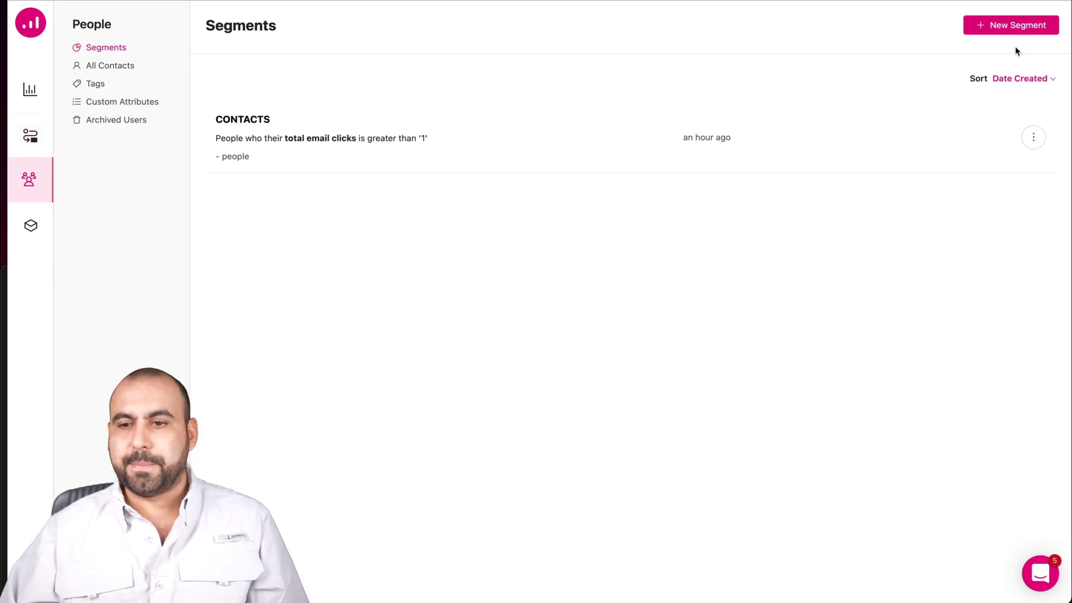
# Step: Preview the Active Customers, At Risk, Bounced Visitors, Can't Lose Them and Cart Abandoners segment templates
pyautogui.click(1014, 28)
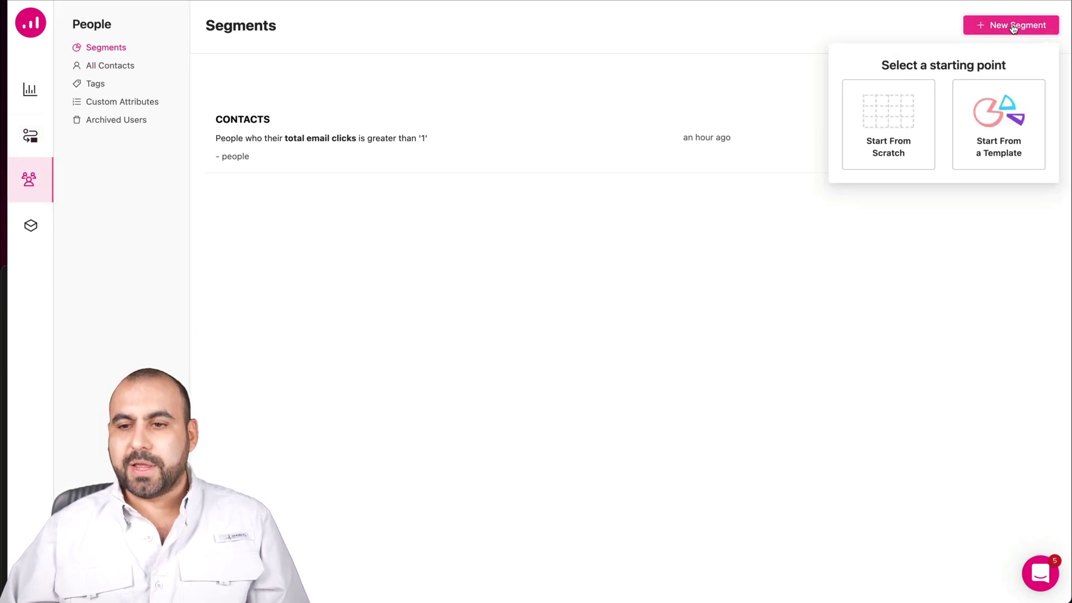
pyautogui.click(981, 125)
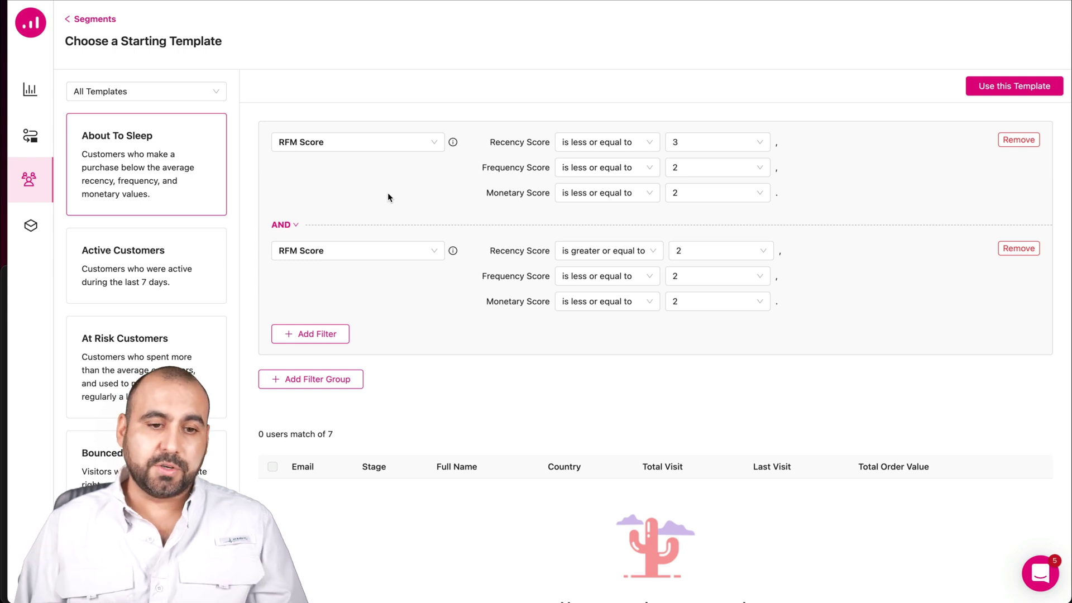
pyautogui.click(155, 266)
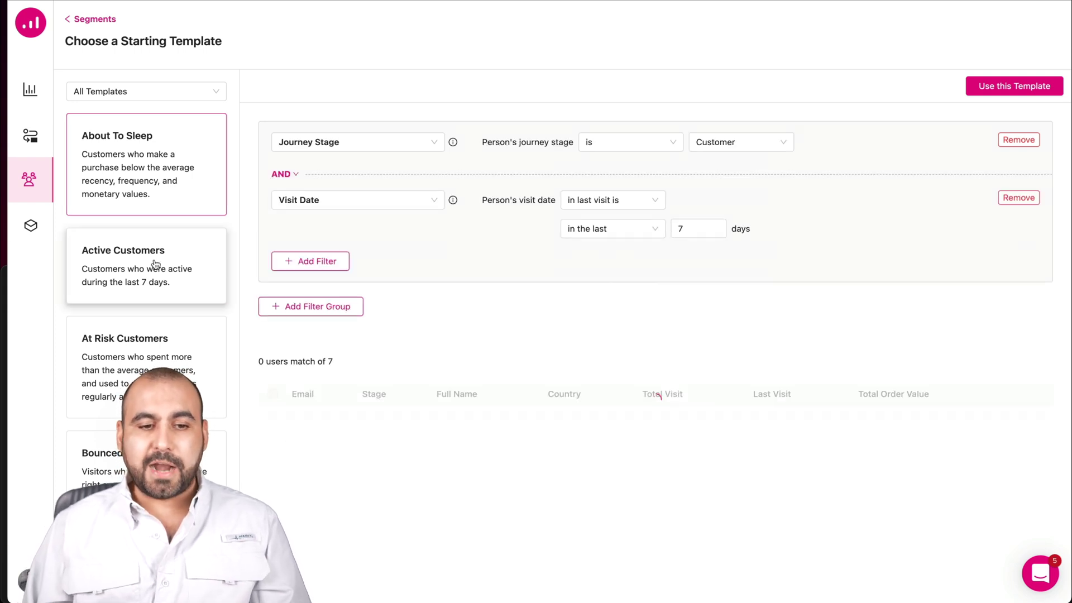
pyautogui.click(166, 336)
pyautogui.scroll(-4, 162, 312)
pyautogui.click(140, 256)
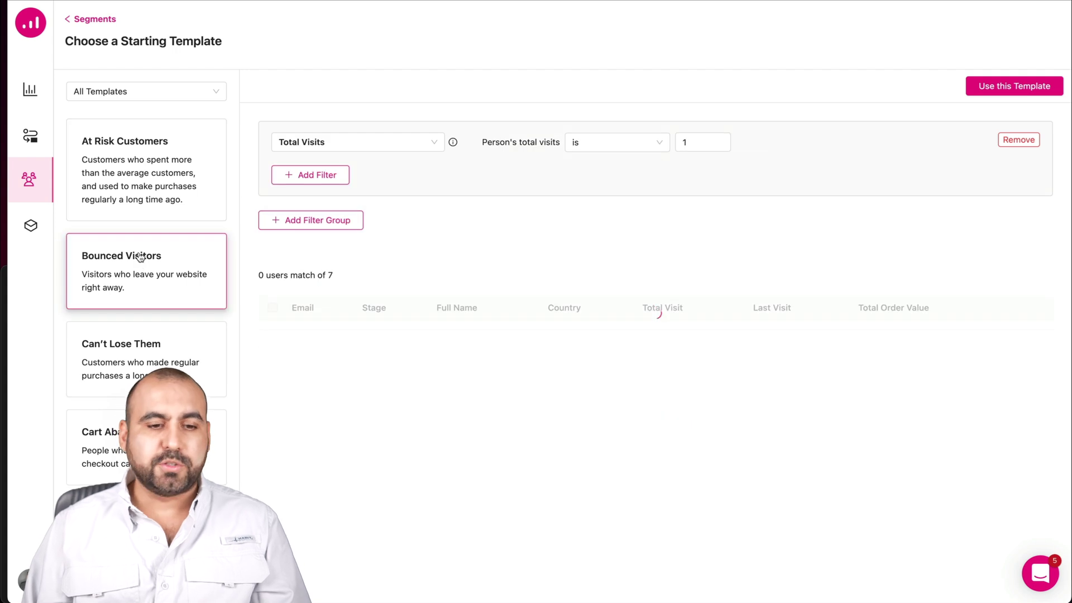
pyautogui.click(165, 334)
pyautogui.scroll(-3, 163, 334)
pyautogui.click(143, 316)
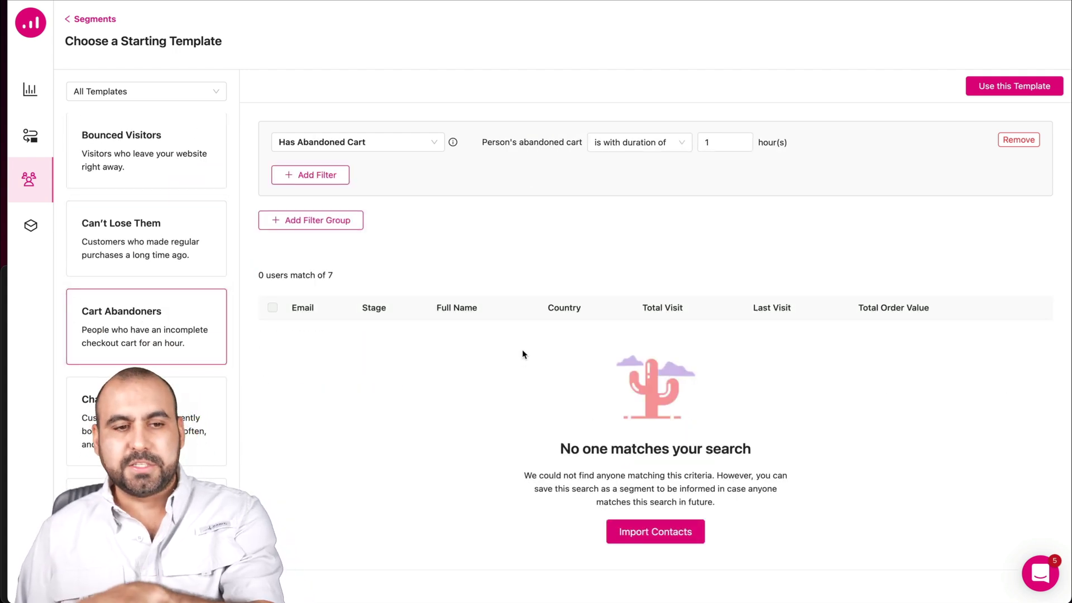
pyautogui.click(29, 179)
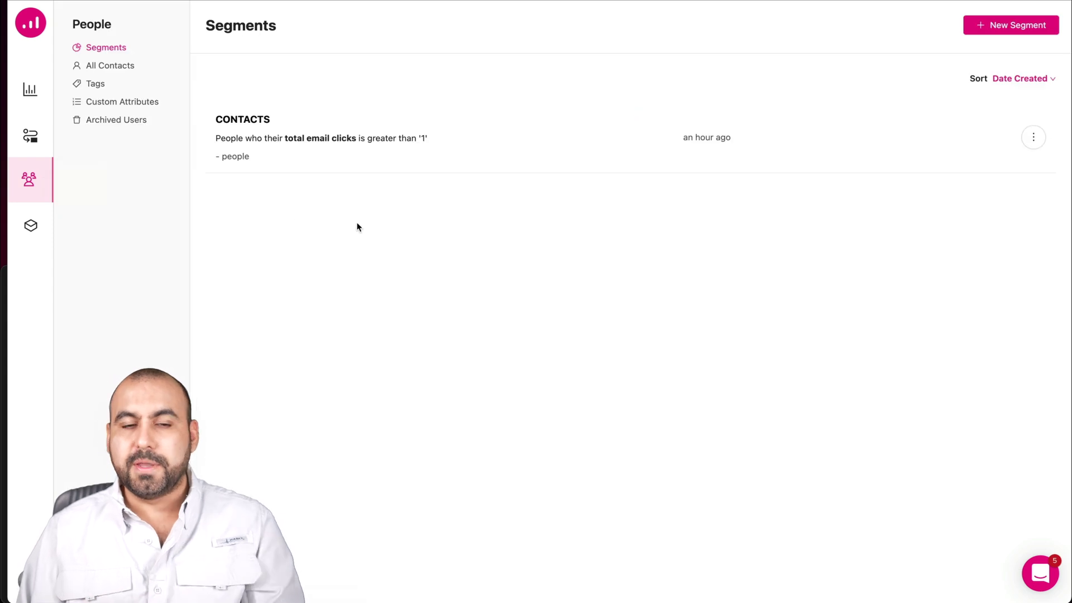
# Step: Open the full details of the third contact in All Contacts
pyautogui.click(115, 65)
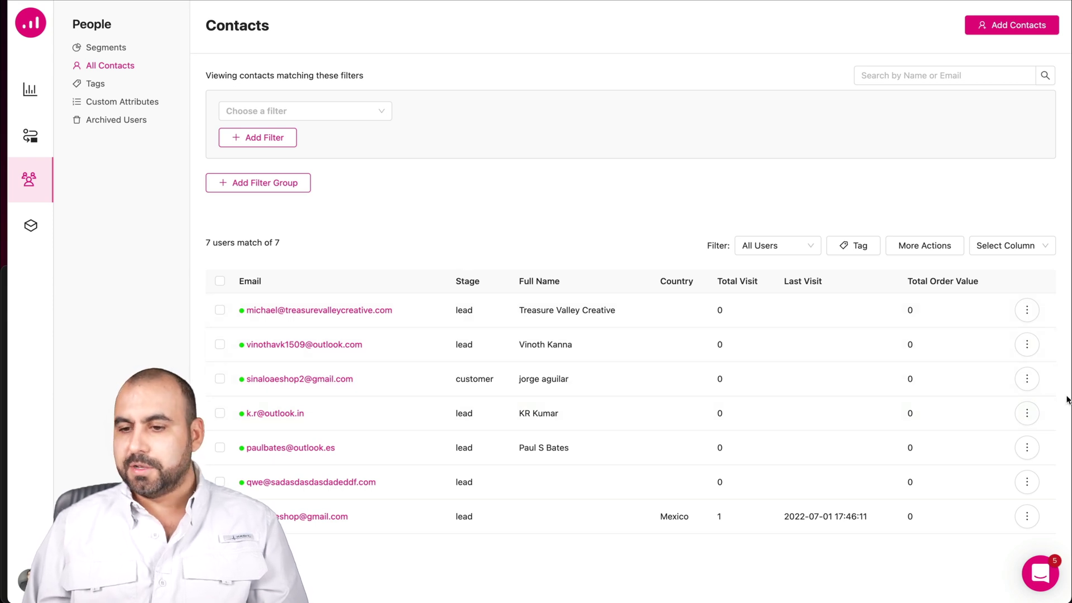
pyautogui.click(1026, 378)
pyautogui.click(1000, 403)
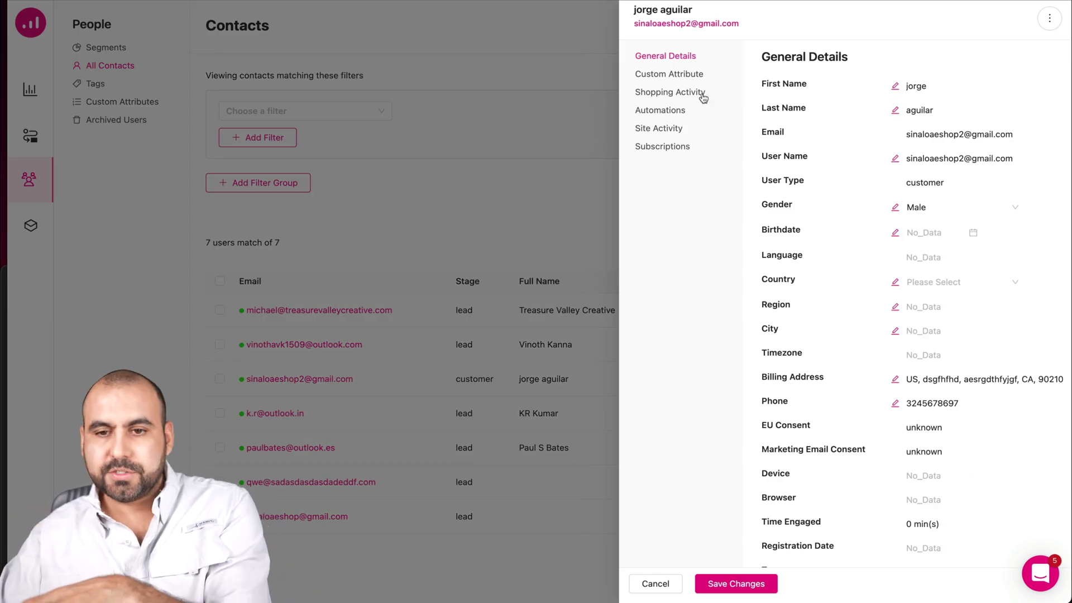
# Step: Browse the contact's custom attributes, orders, automations, site activity and subscription events, then close the panel
pyautogui.click(684, 76)
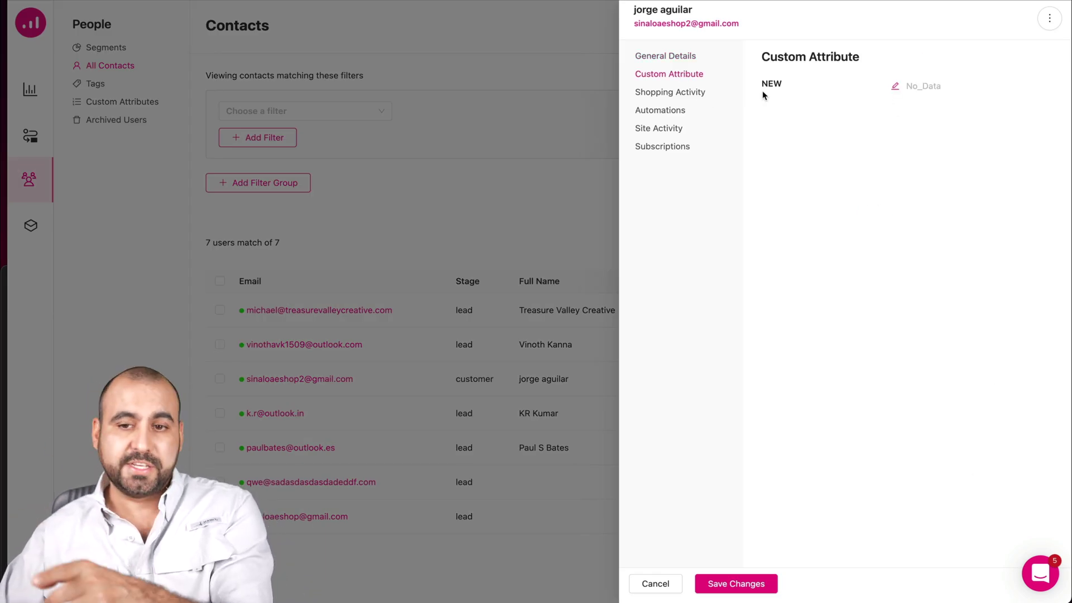
pyautogui.click(692, 93)
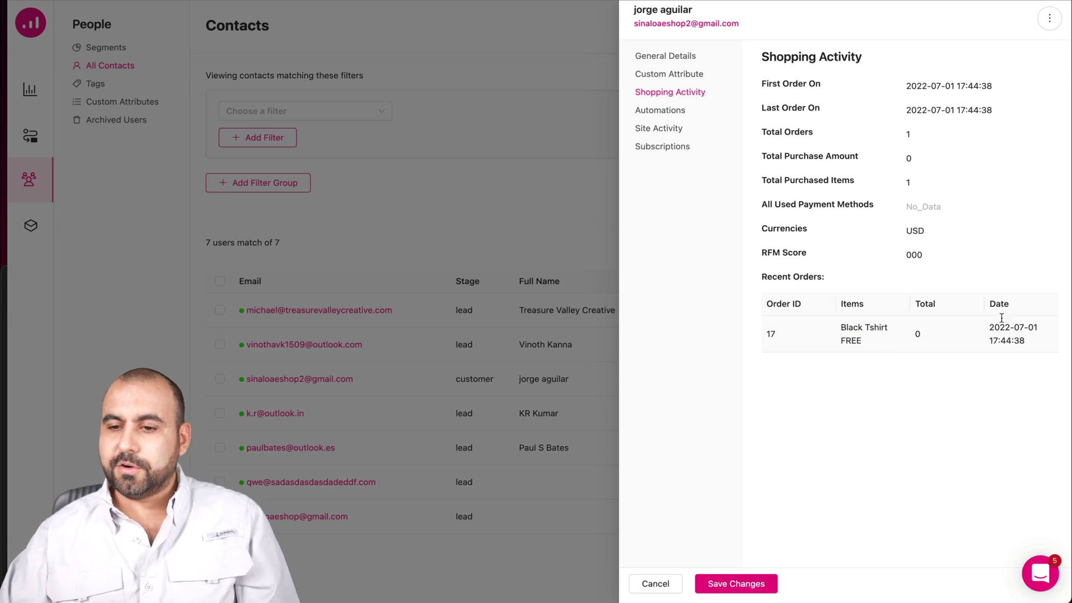
pyautogui.click(671, 113)
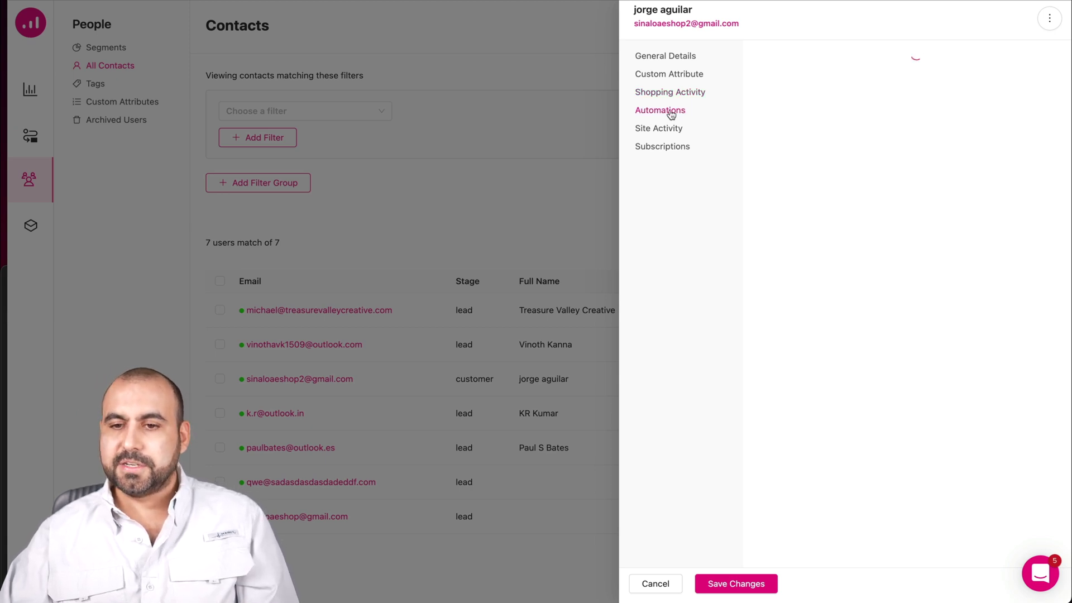
pyautogui.click(664, 128)
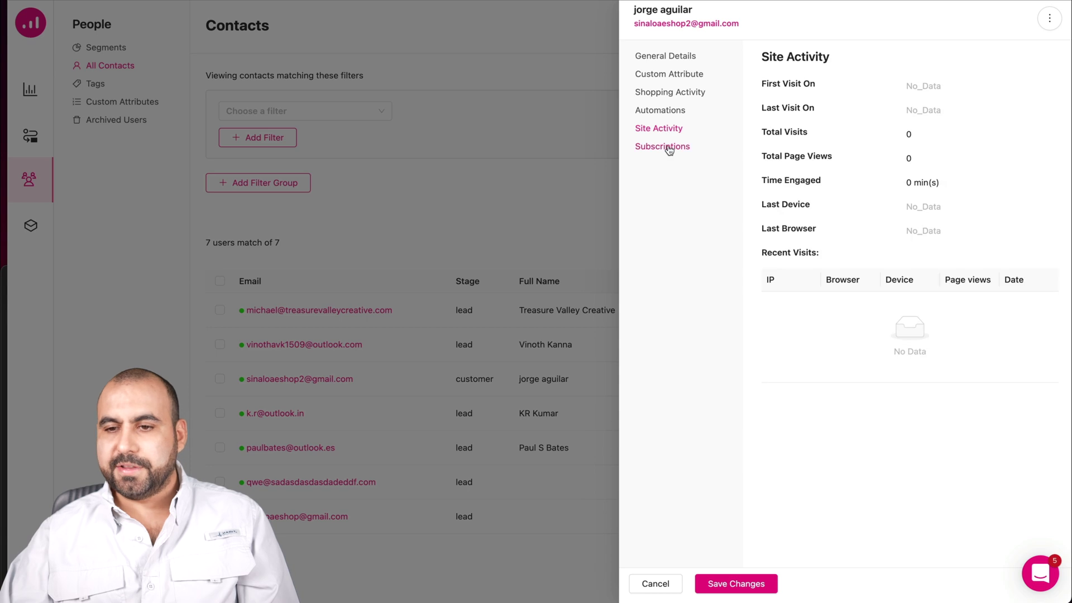
pyautogui.click(668, 148)
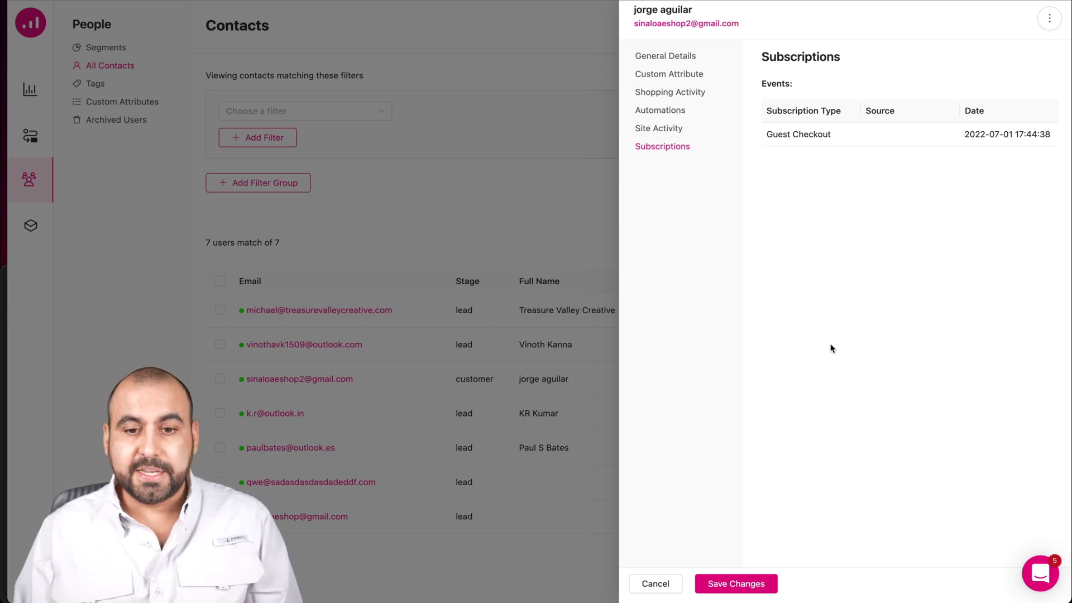
pyautogui.click(580, 232)
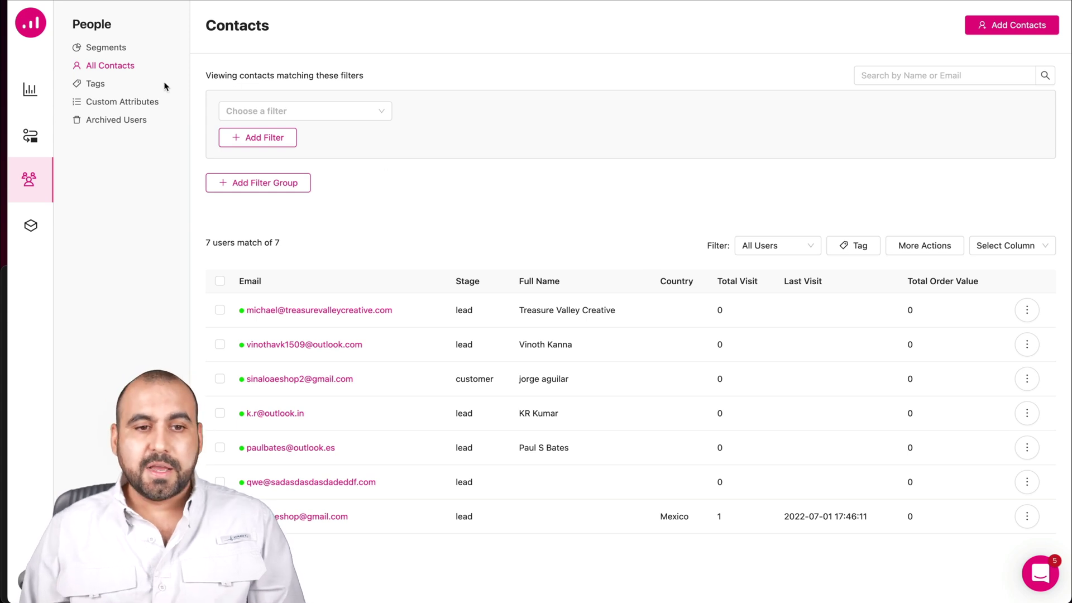
# Step: Look through the Tags, Custom Attributes and Archived Users pages in People
pyautogui.click(102, 83)
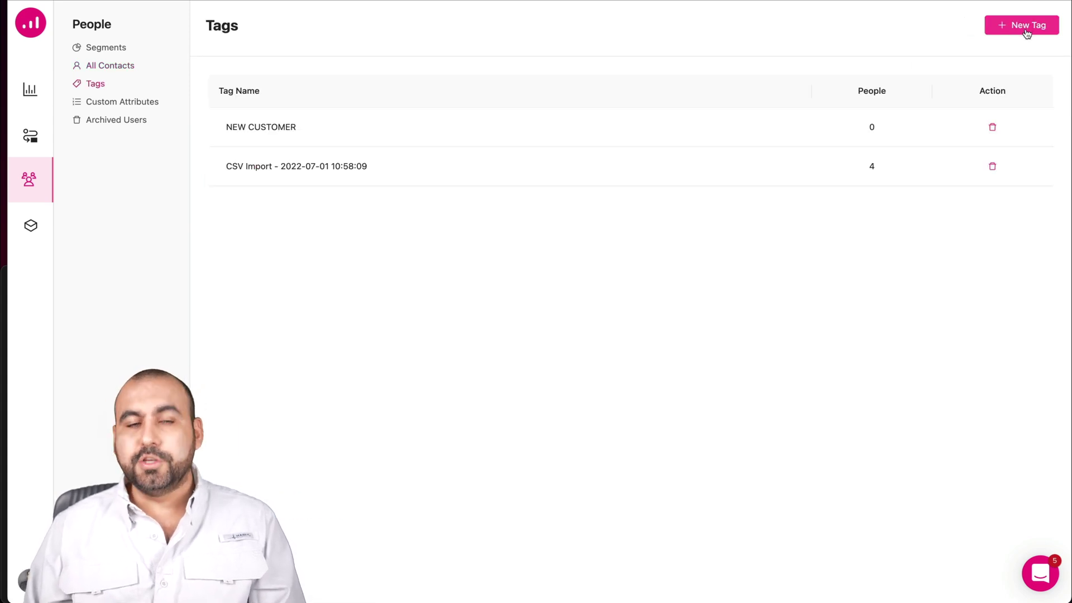
pyautogui.click(107, 100)
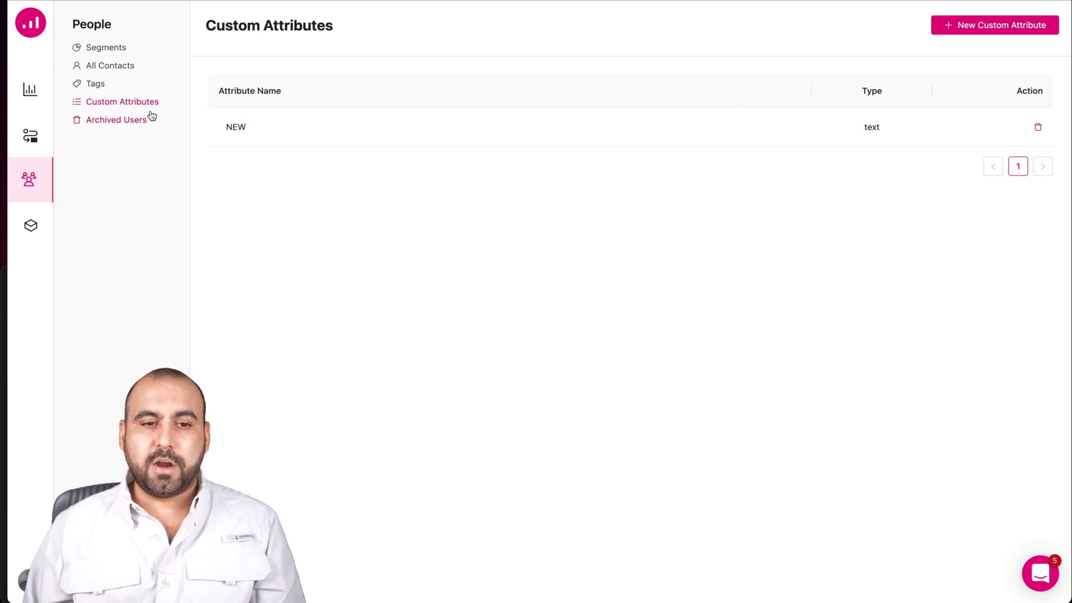
pyautogui.click(134, 118)
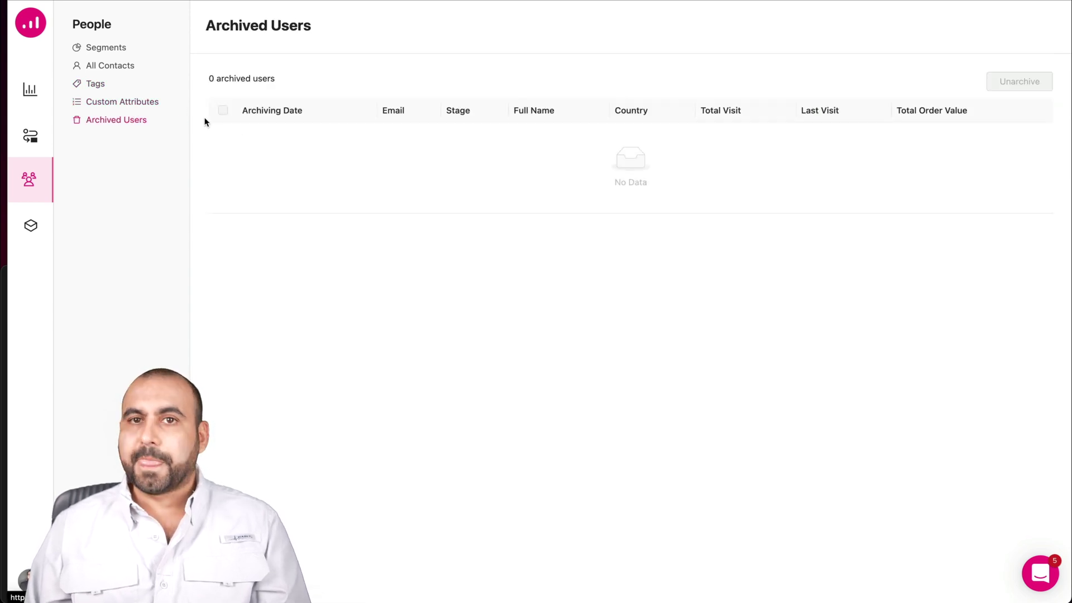